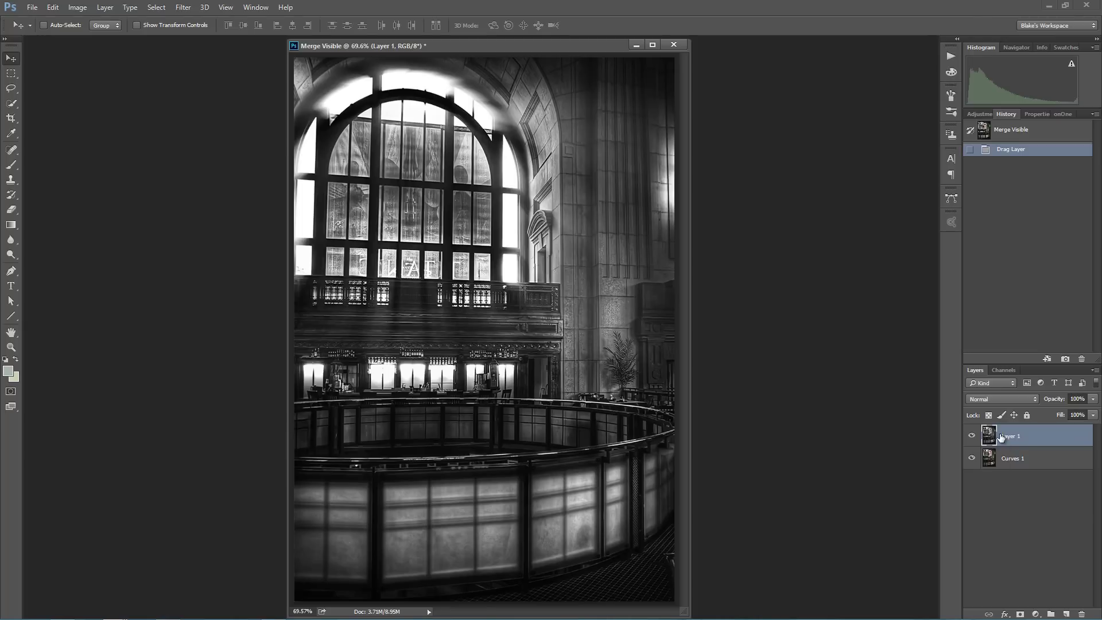
# - Hide Layer 1 so the tinted colour version of the interior photo shows
pyautogui.click(972, 436)
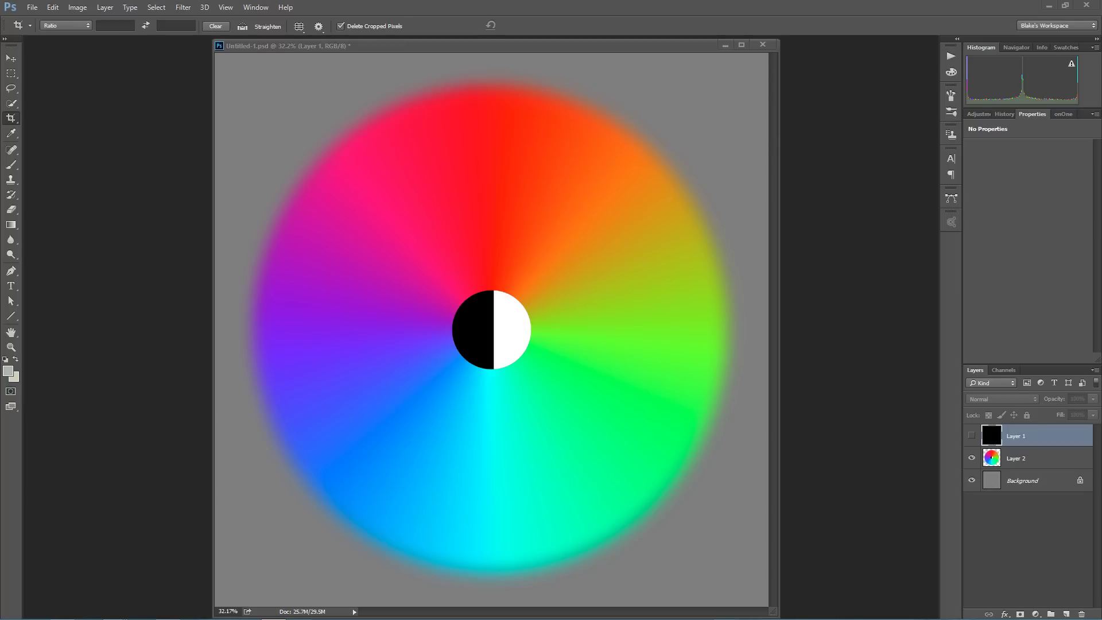
# - Select Background, toggle Layer 2's colour wheel off and on, and show the black Layer 1
pyautogui.click(1019, 486)
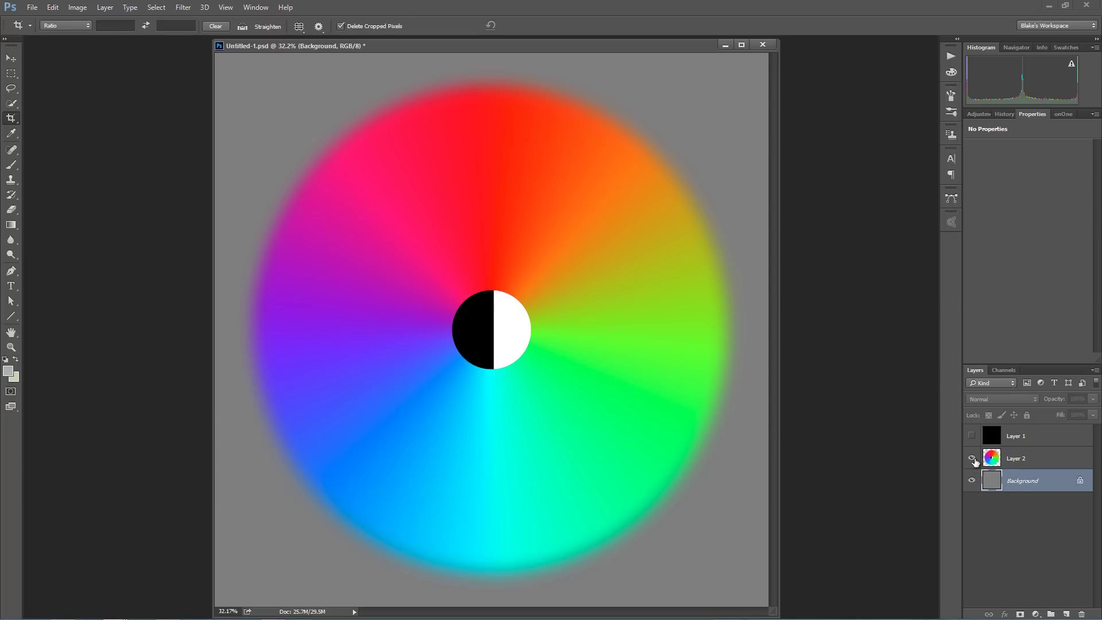
pyautogui.click(972, 458)
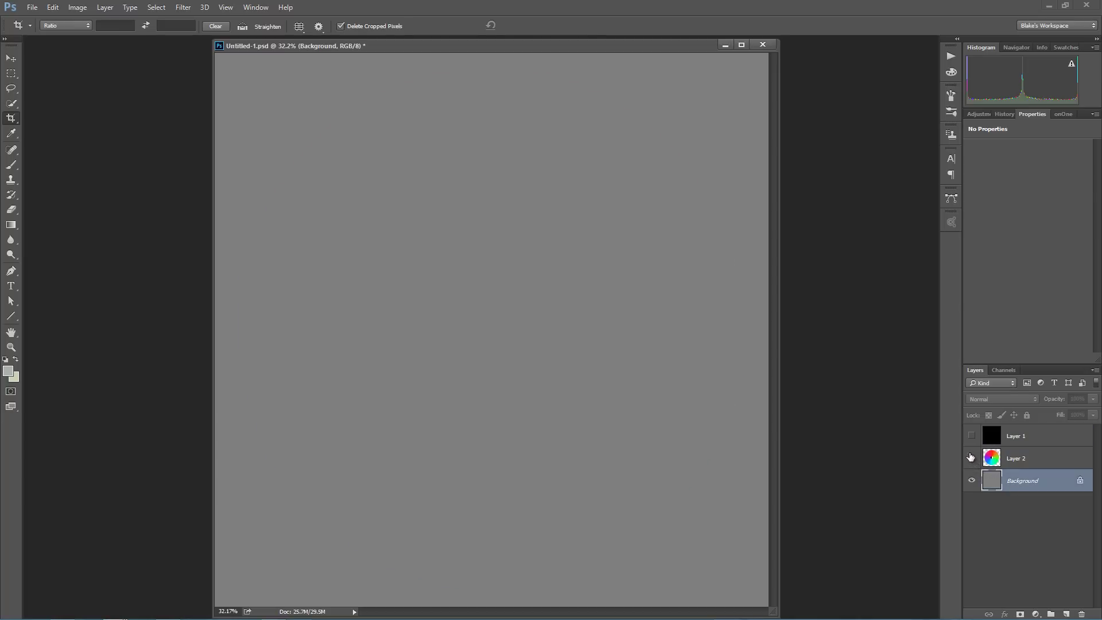
pyautogui.click(972, 458)
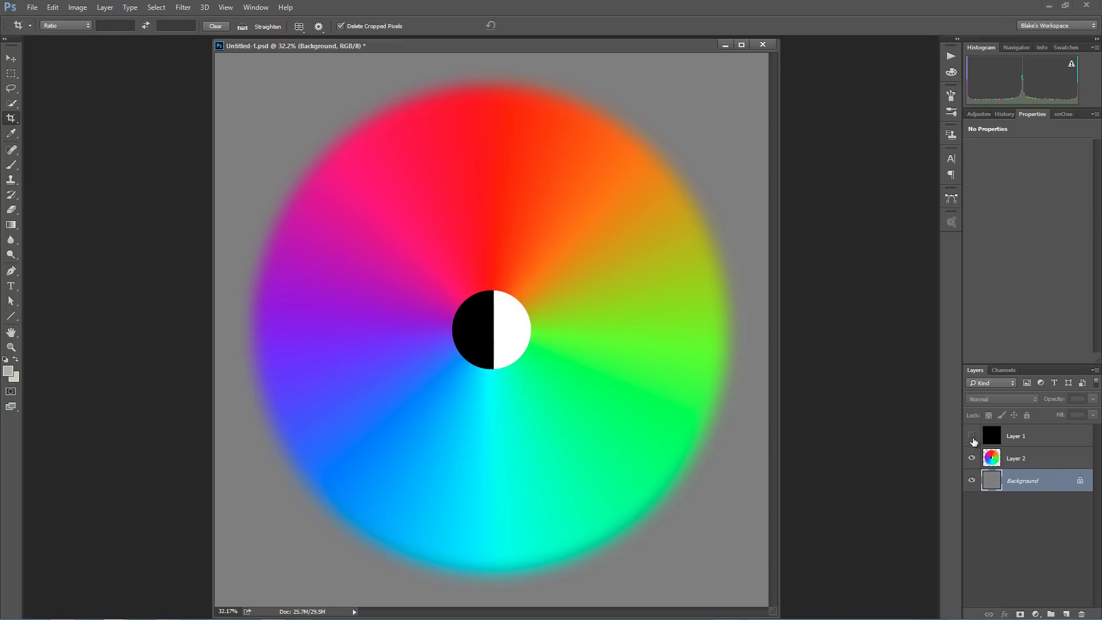
pyautogui.click(972, 437)
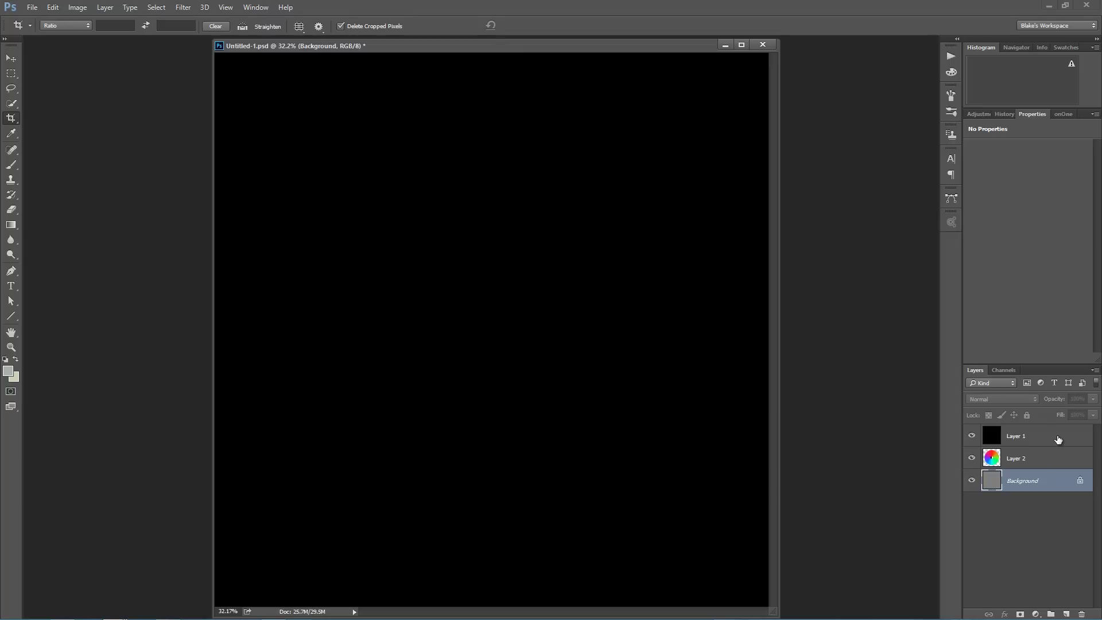
# - Open Layer 1's blending options and preview Soft Light before returning to Normal
pyautogui.doubleClick(1075, 440)
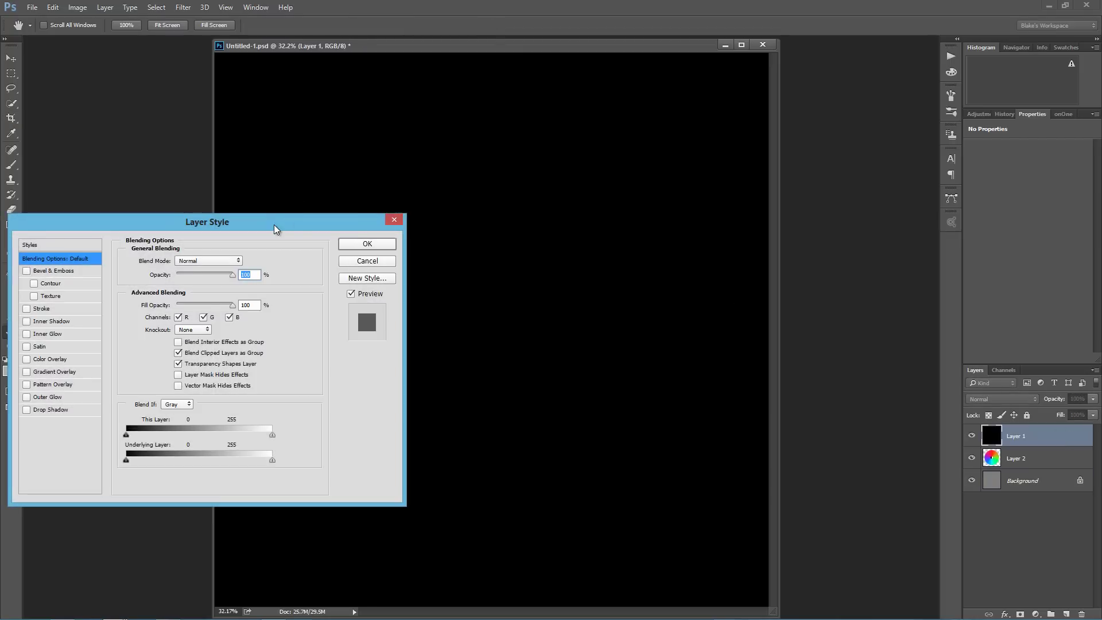
pyautogui.moveTo(276, 229); pyautogui.dragTo(543, 263)
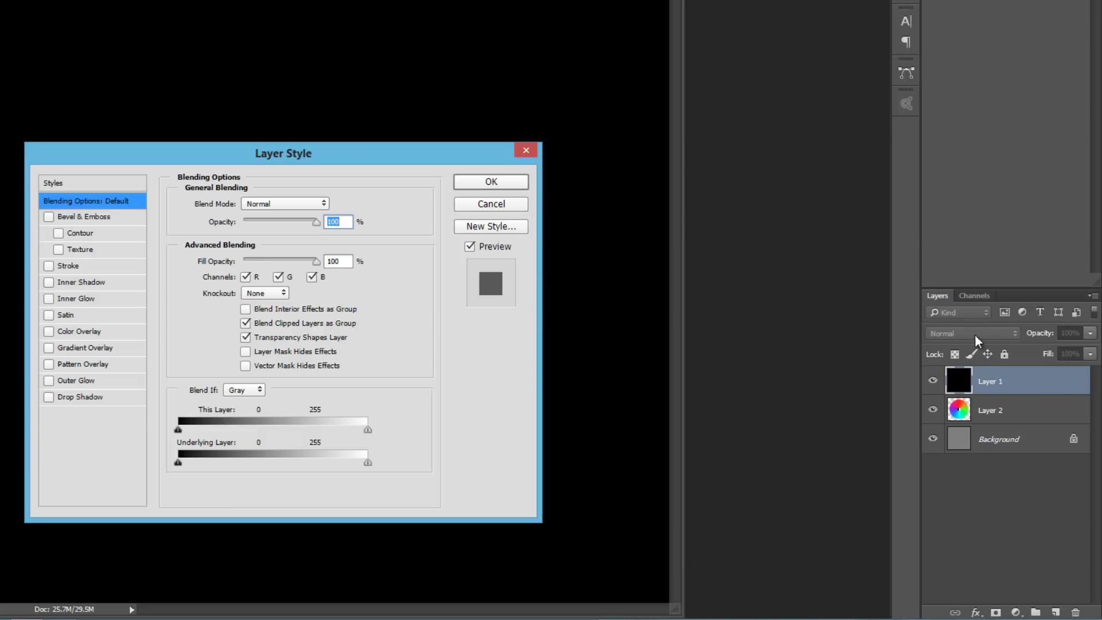
pyautogui.click(261, 205)
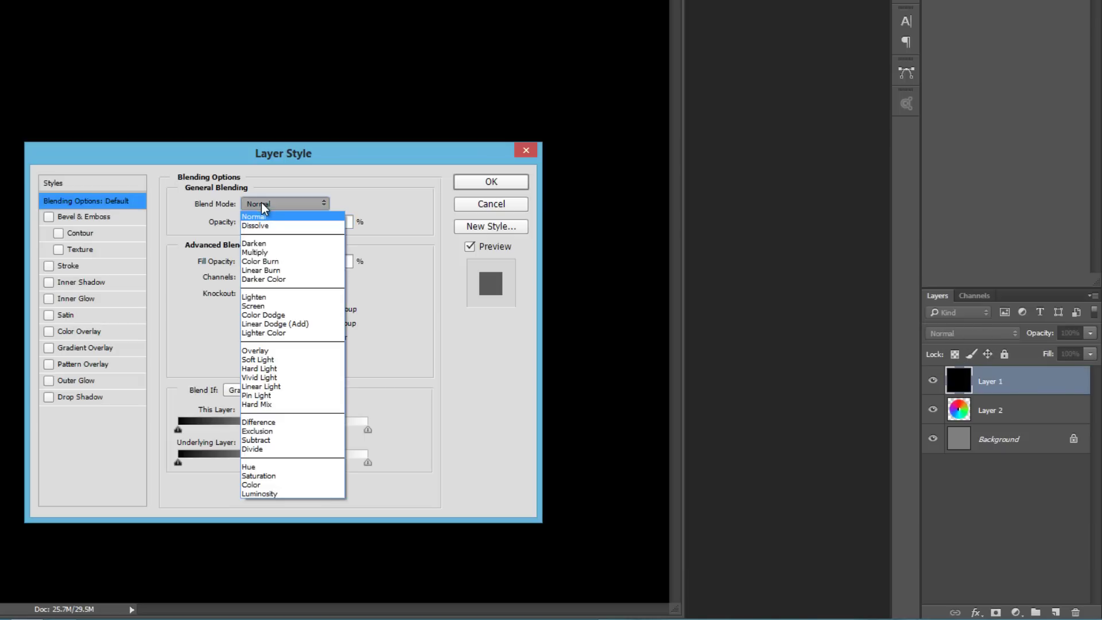
pyautogui.click(263, 359)
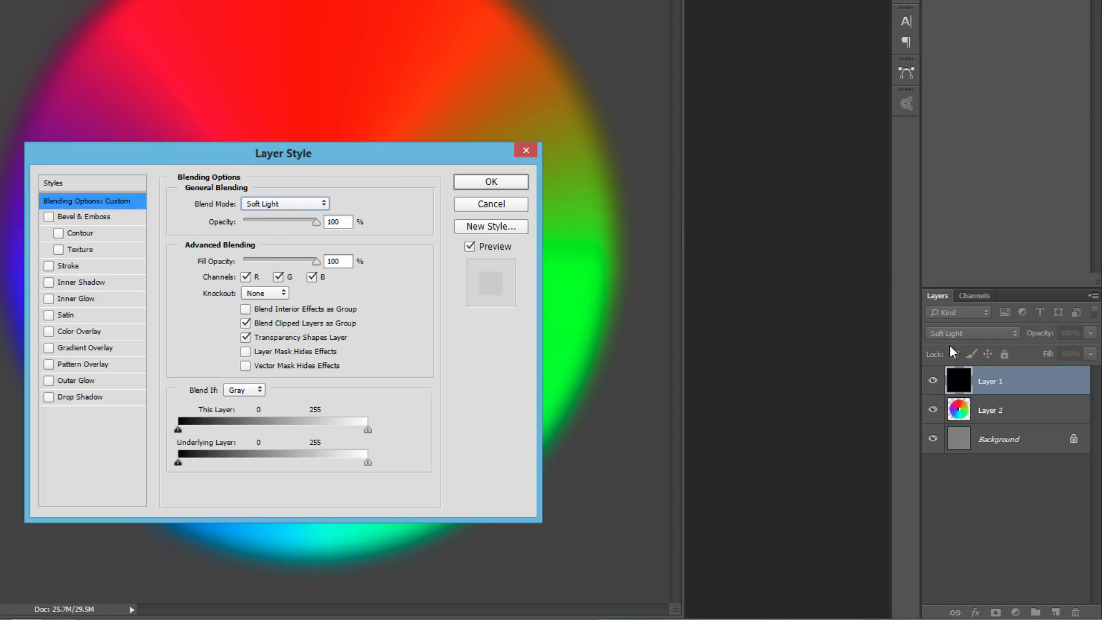
pyautogui.click(281, 203)
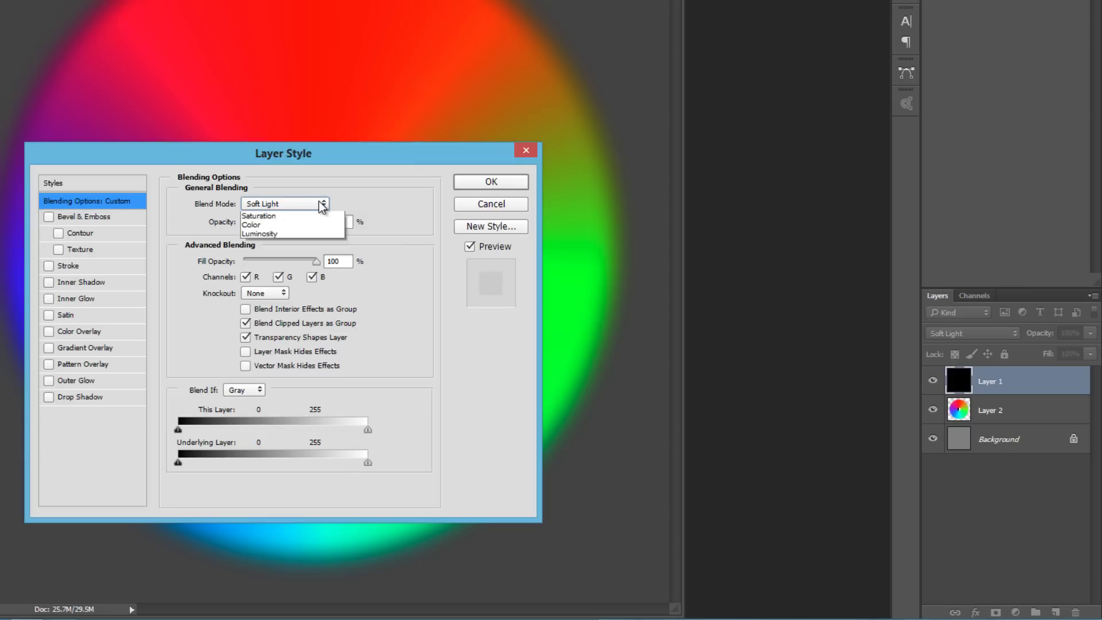
pyautogui.click(295, 217)
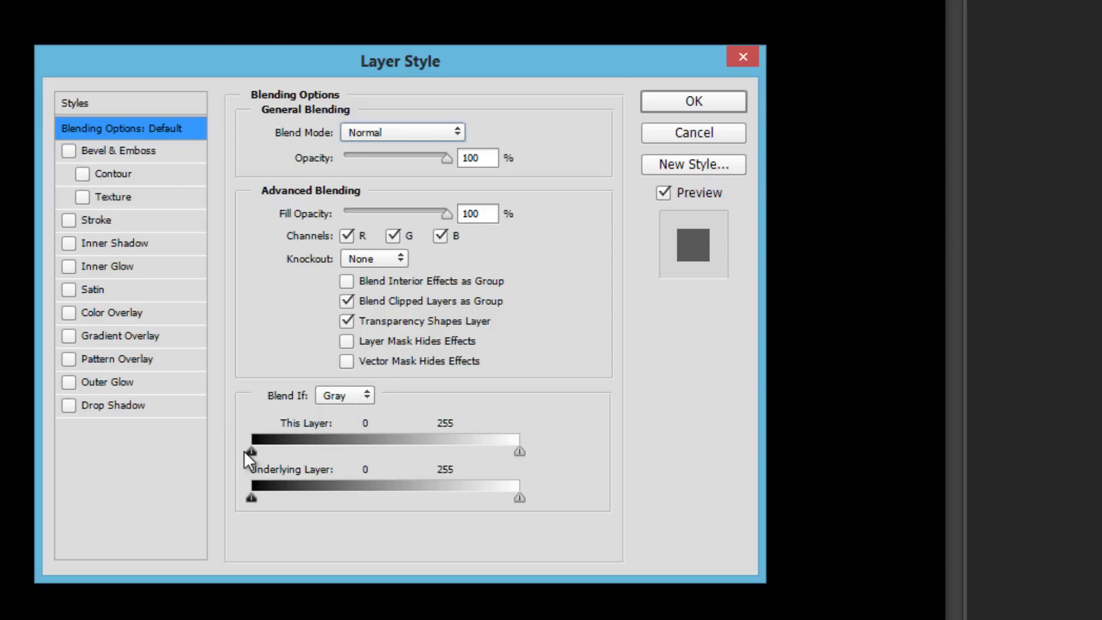
pyautogui.moveTo(250, 450); pyautogui.dragTo(253, 450)
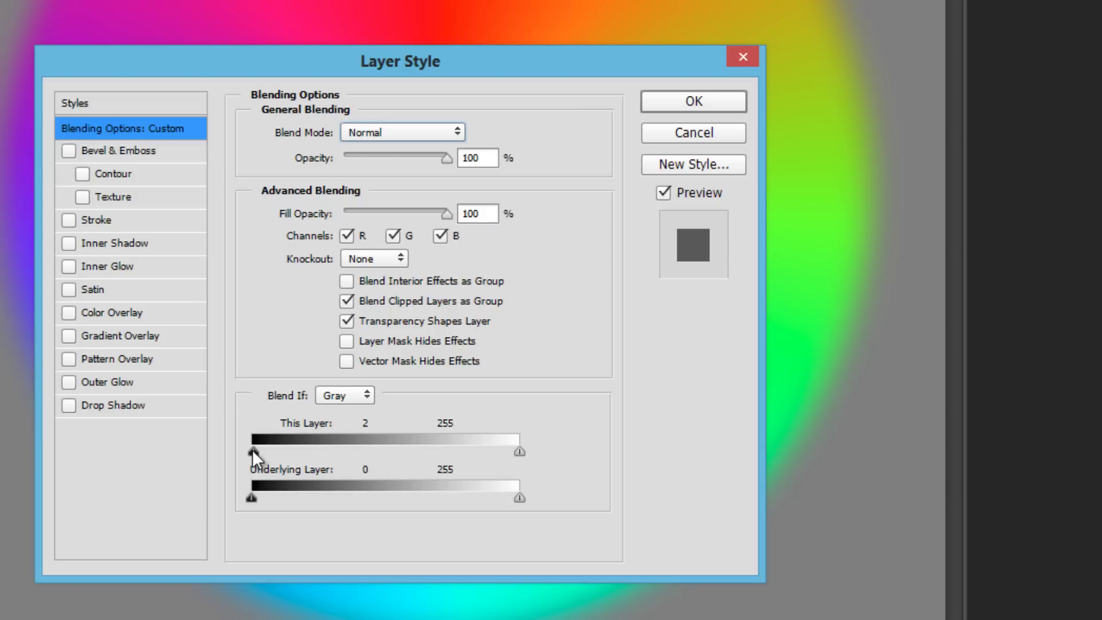
pyautogui.moveTo(253, 450); pyautogui.dragTo(228, 455)
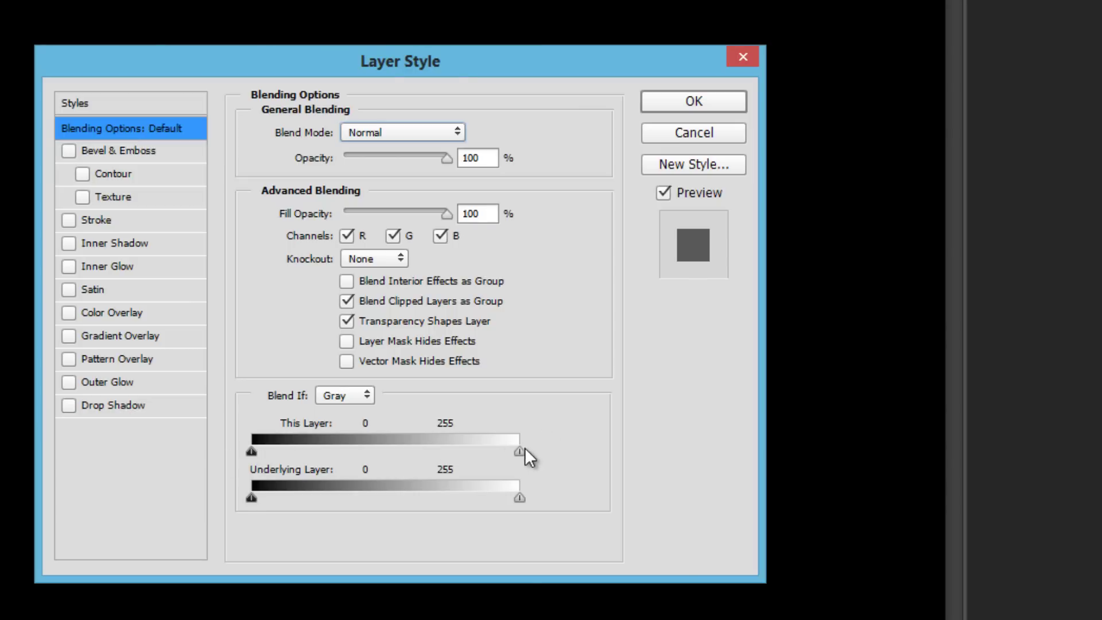
pyautogui.moveTo(518, 454); pyautogui.dragTo(295, 457)
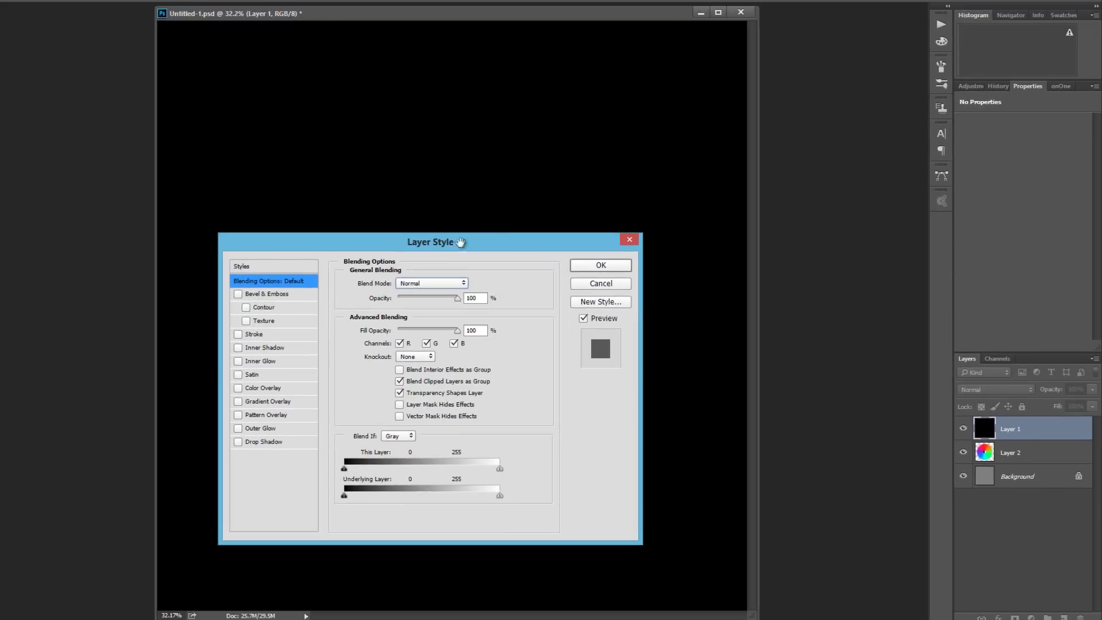
pyautogui.moveTo(472, 242); pyautogui.dragTo(307, 216)
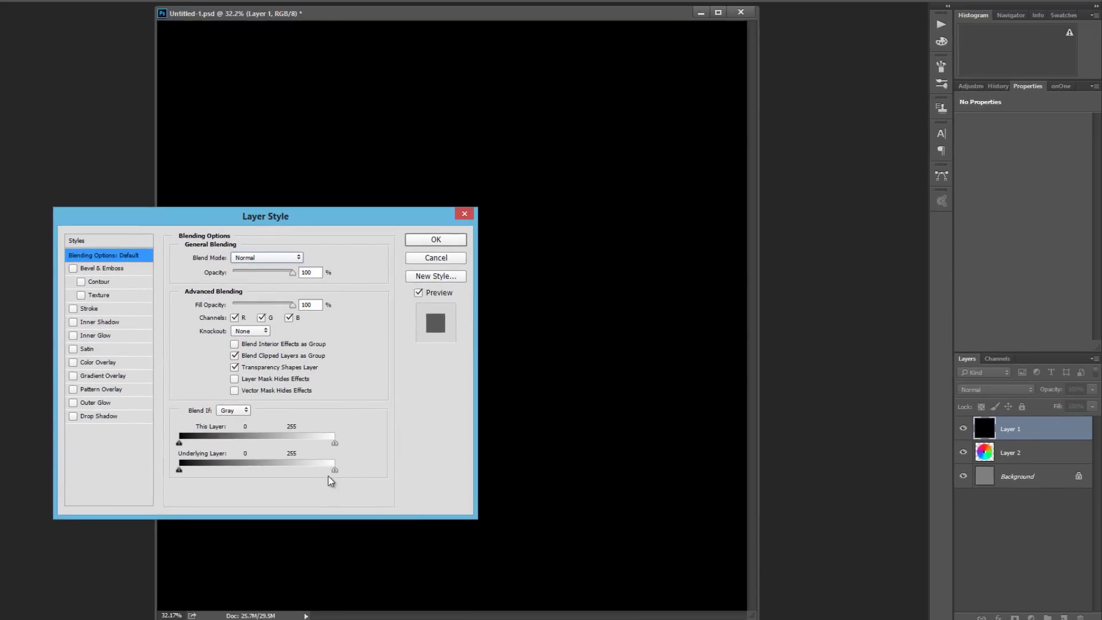
pyautogui.moveTo(336, 470); pyautogui.dragTo(315, 472)
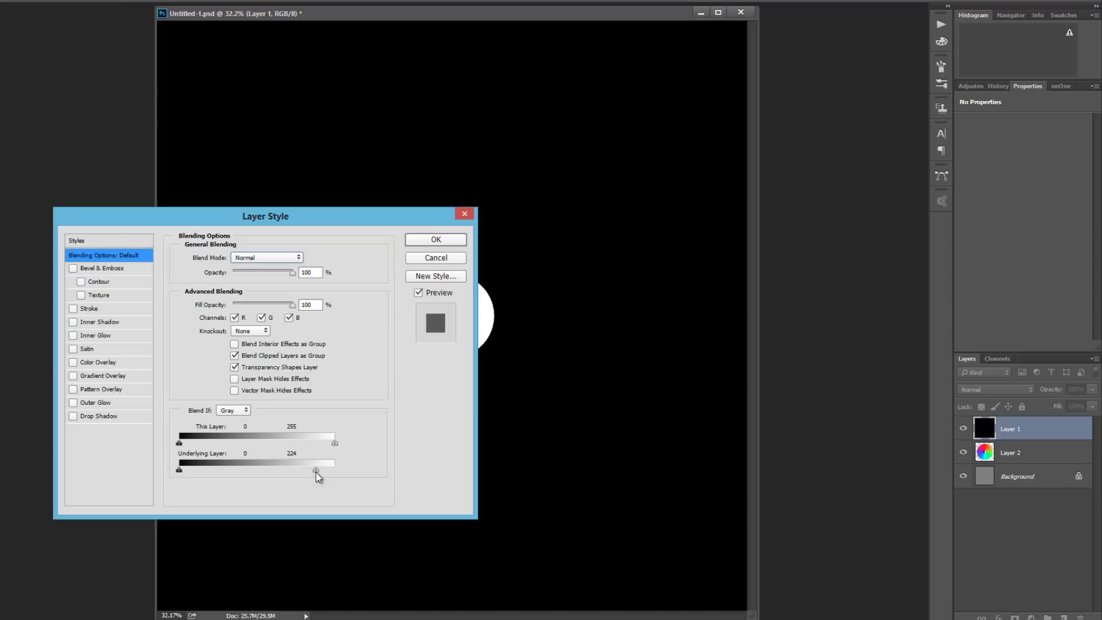
pyautogui.moveTo(298, 213); pyautogui.dragTo(209, 226)
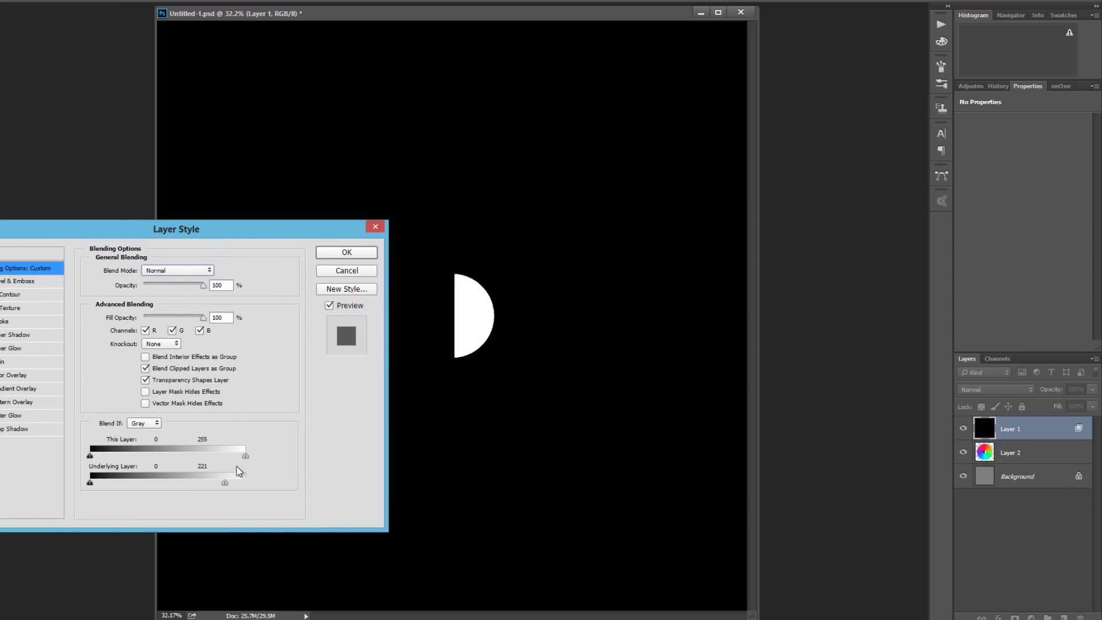
pyautogui.moveTo(226, 482); pyautogui.dragTo(202, 482)
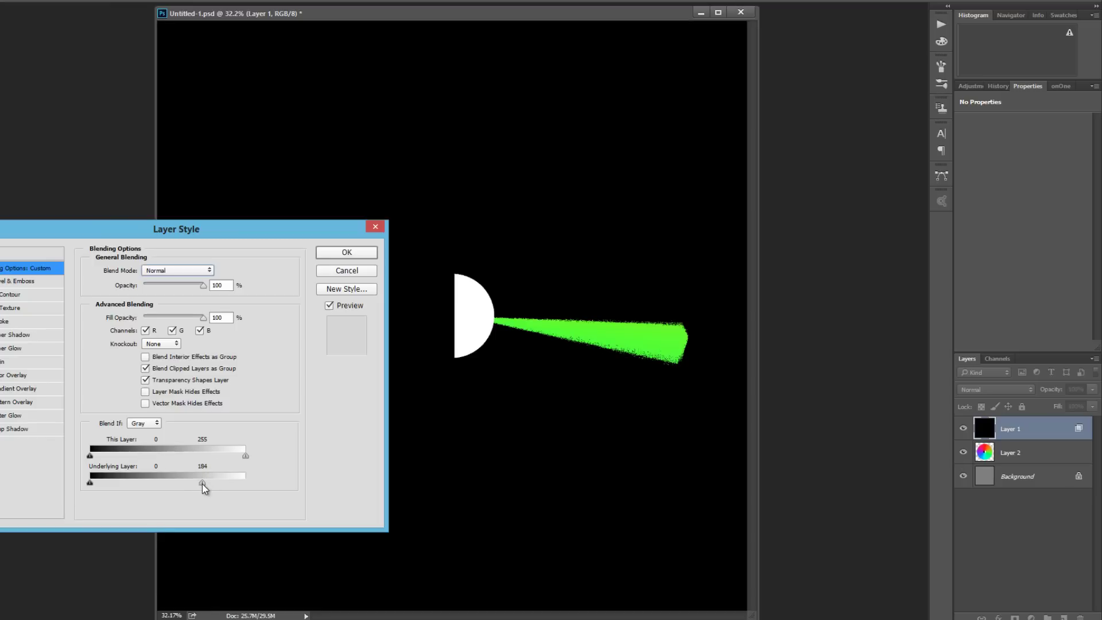
pyautogui.moveTo(203, 483); pyautogui.dragTo(169, 489)
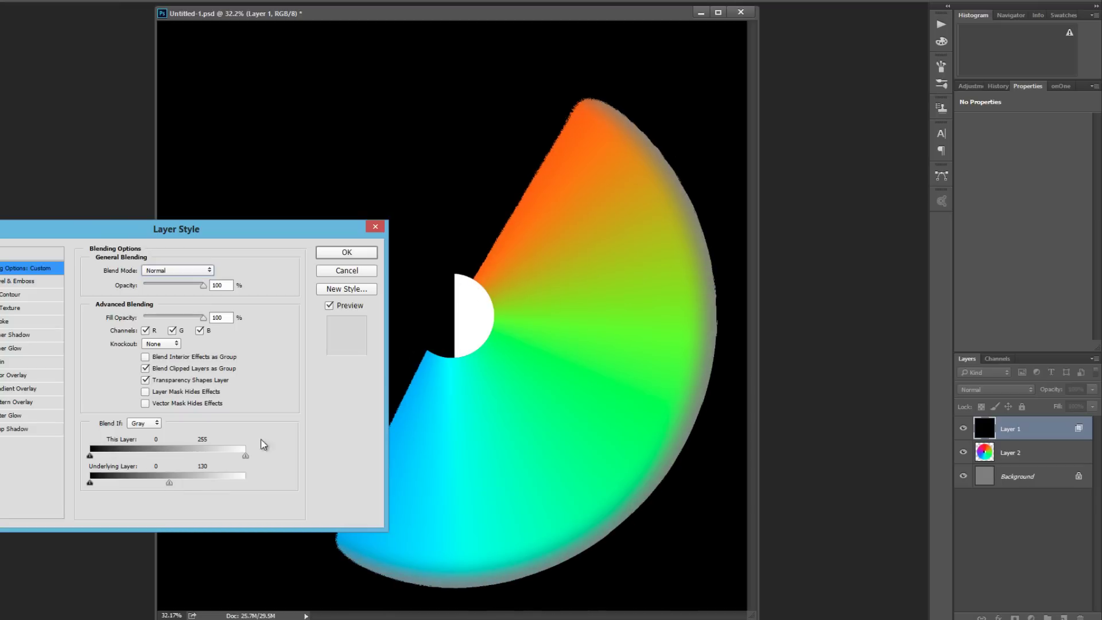
pyautogui.moveTo(168, 483); pyautogui.dragTo(169, 490)
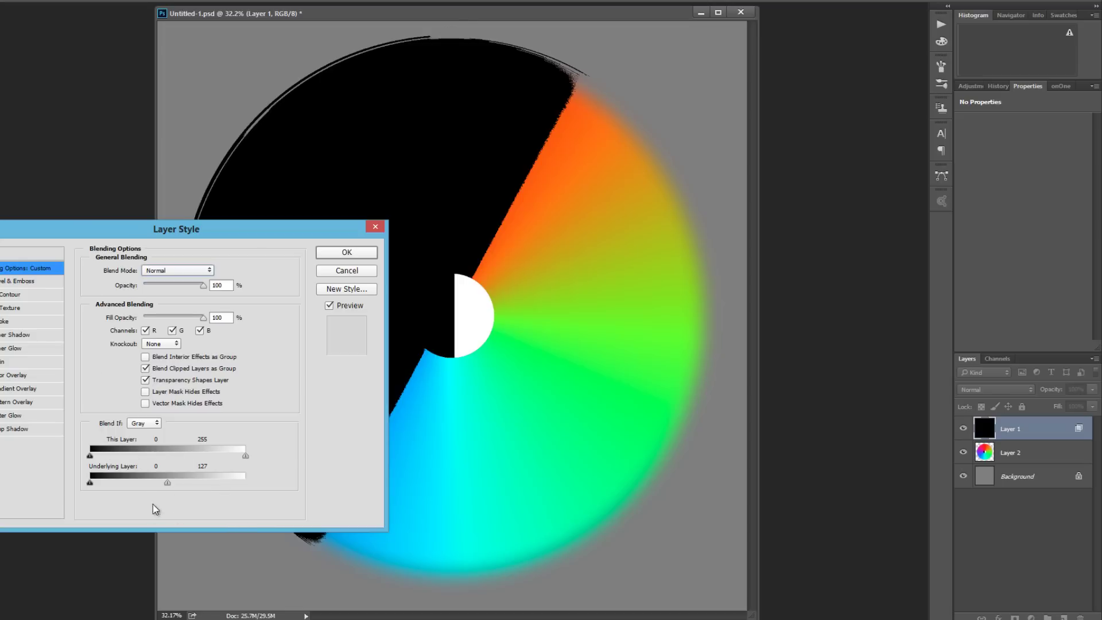
pyautogui.moveTo(167, 483); pyautogui.dragTo(246, 482)
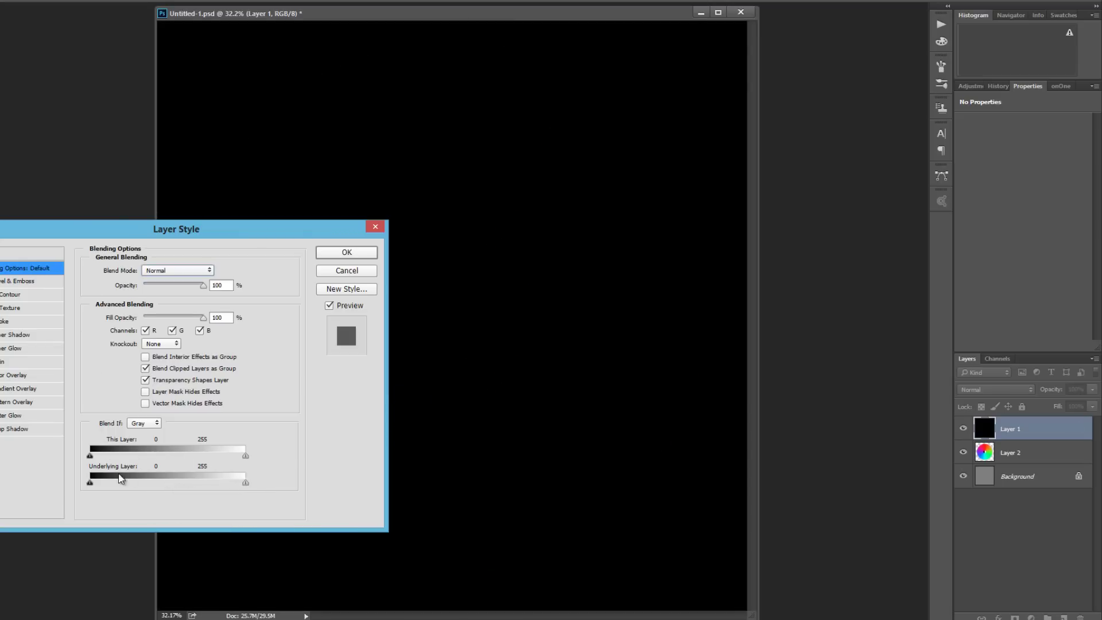
pyautogui.moveTo(90, 483); pyautogui.dragTo(114, 483)
pyautogui.moveTo(115, 483); pyautogui.dragTo(135, 484)
pyautogui.moveTo(155, 230); pyautogui.dragTo(735, 240)
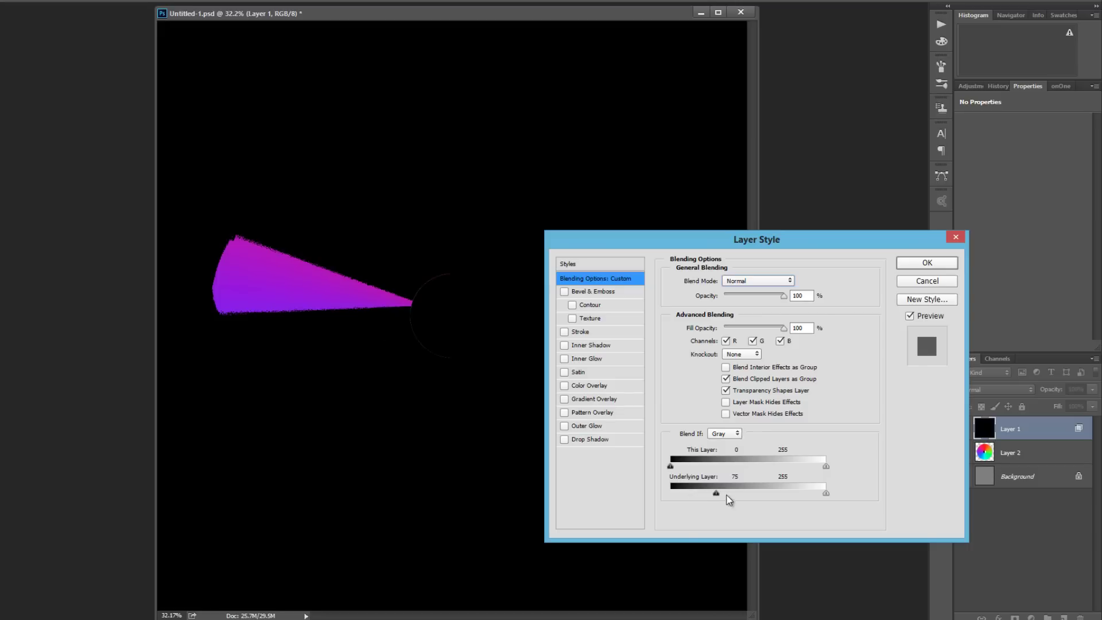
pyautogui.moveTo(716, 494); pyautogui.dragTo(636, 491)
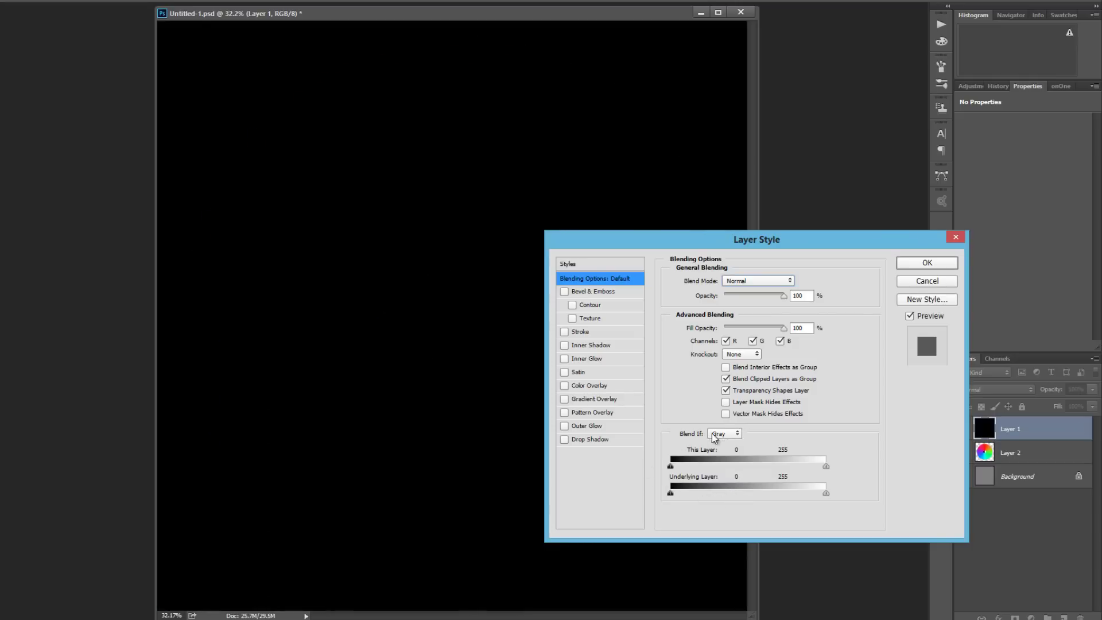
pyautogui.click(735, 433)
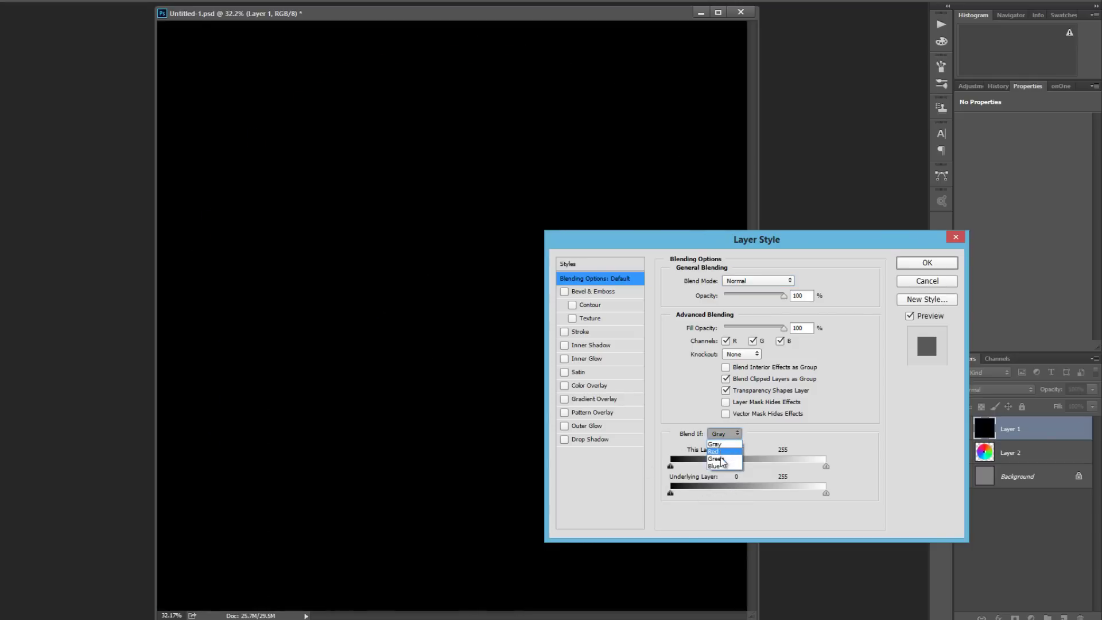
pyautogui.click(714, 452)
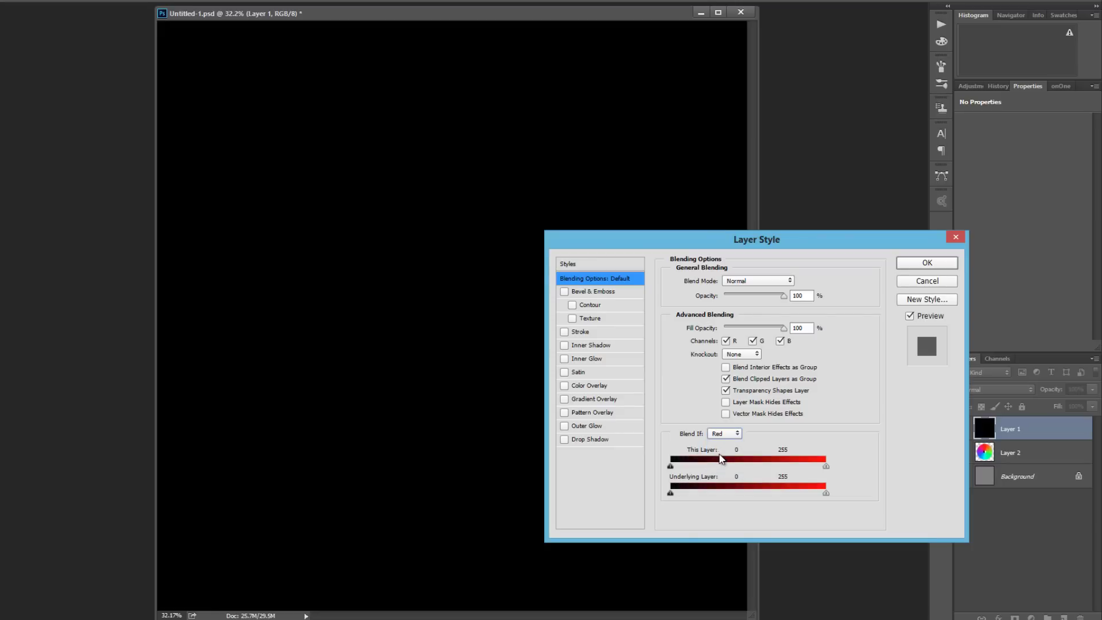
pyautogui.moveTo(761, 246); pyautogui.dragTo(205, 186)
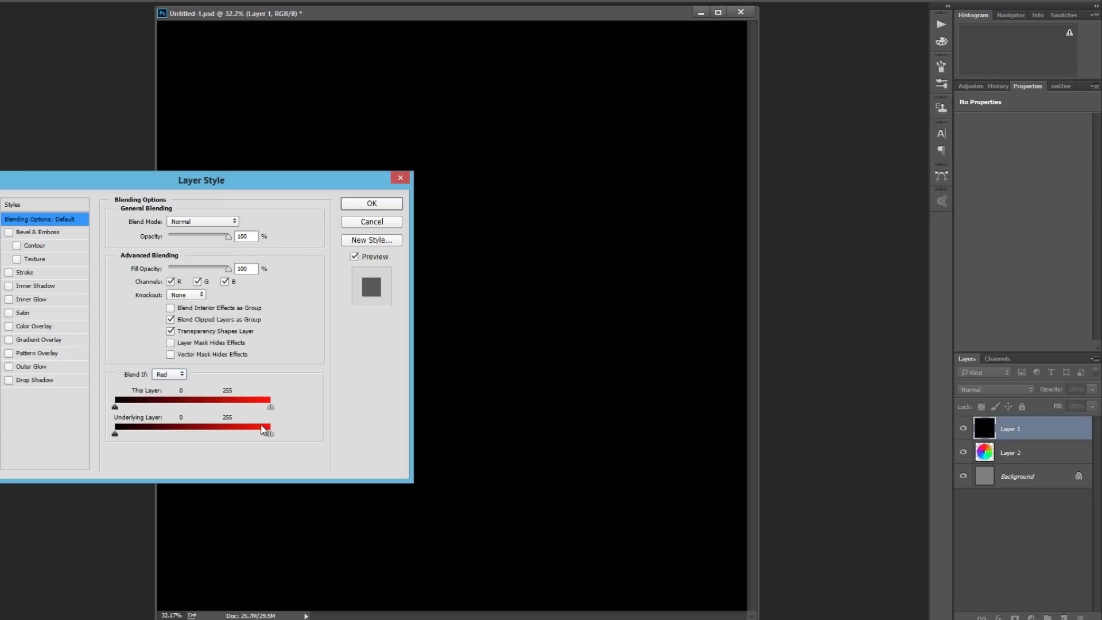
pyautogui.moveTo(268, 433); pyautogui.dragTo(265, 433)
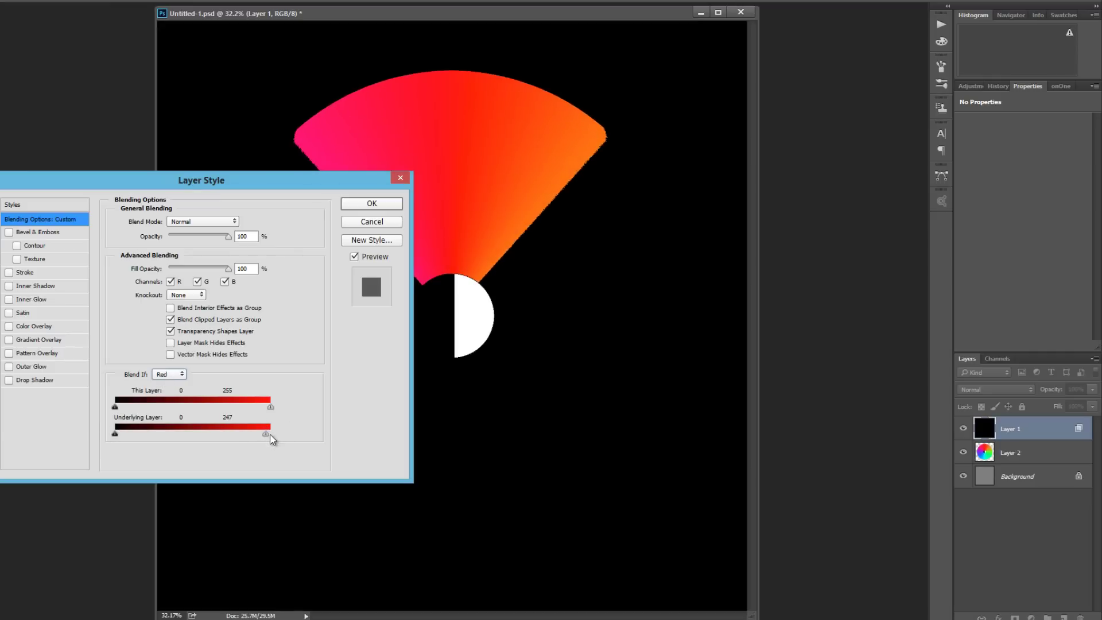
pyautogui.moveTo(267, 435); pyautogui.dragTo(275, 436)
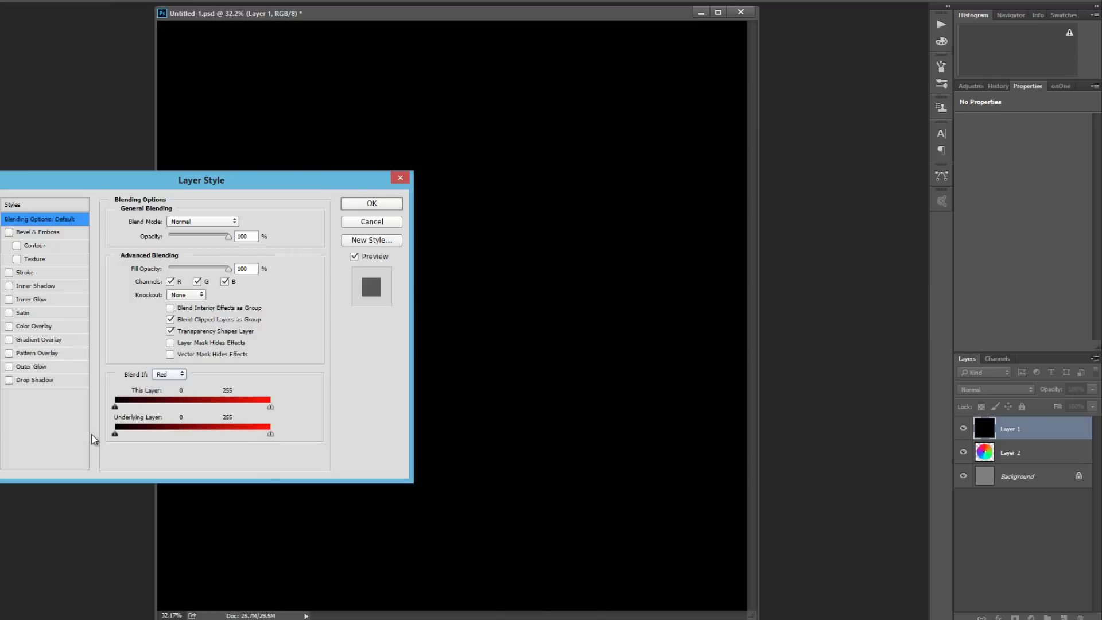
pyautogui.moveTo(116, 435); pyautogui.dragTo(117, 435)
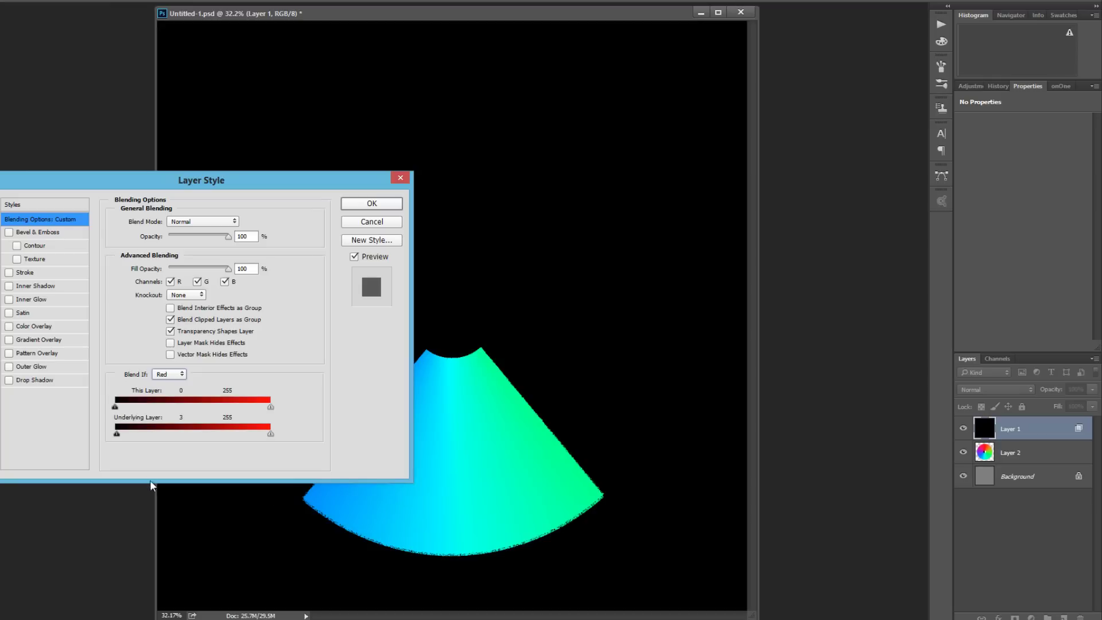
pyautogui.click(169, 374)
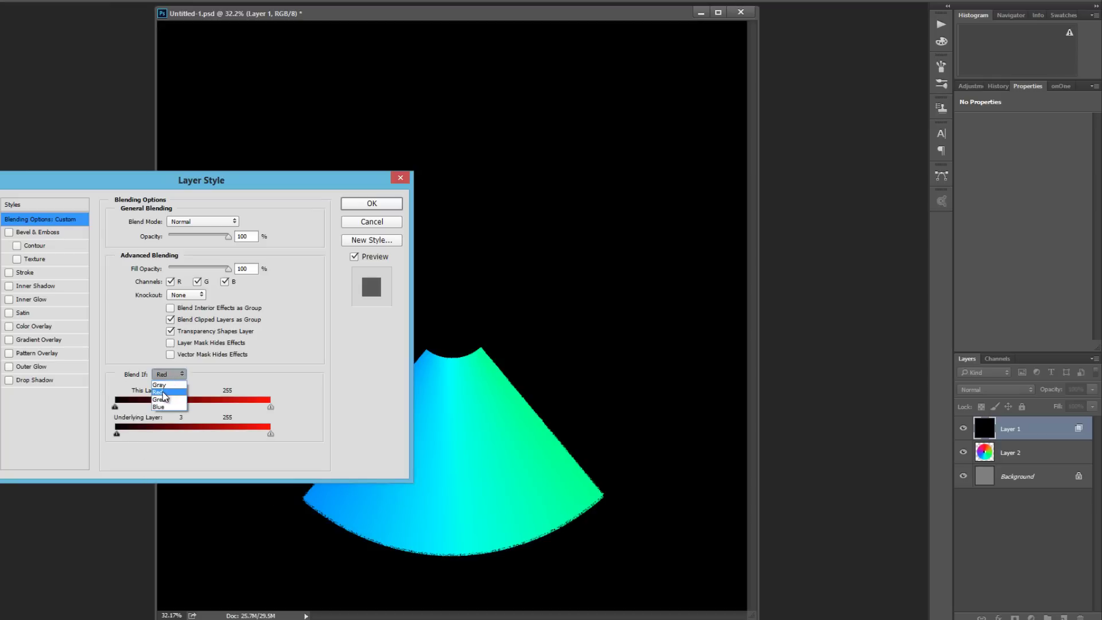
pyautogui.click(116, 437)
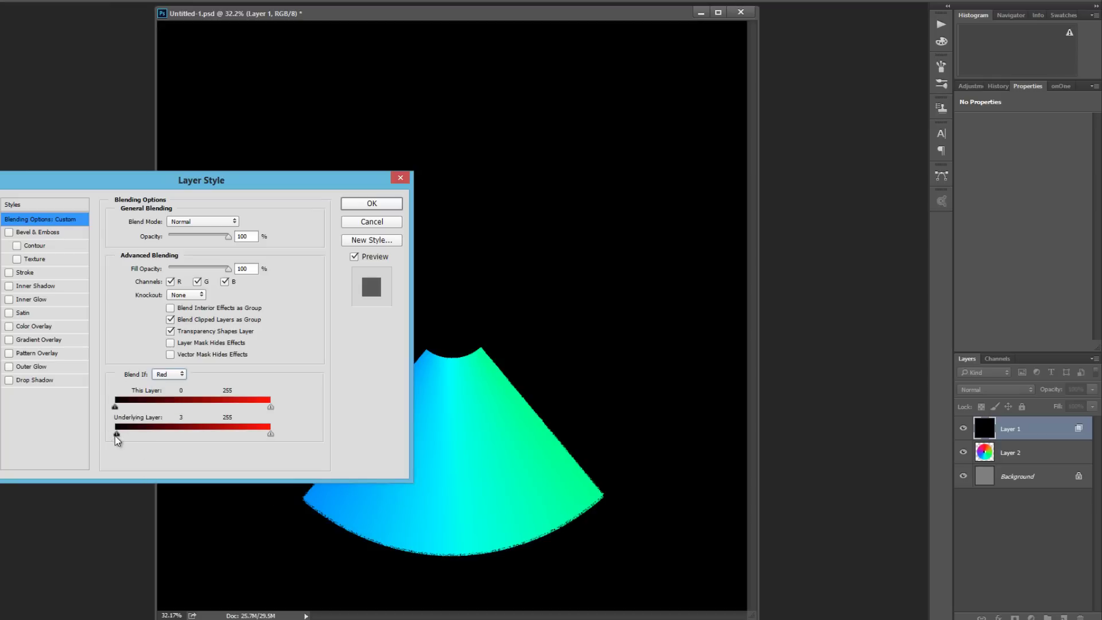
pyautogui.moveTo(115, 436); pyautogui.dragTo(113, 435)
pyautogui.moveTo(270, 435); pyautogui.dragTo(273, 435)
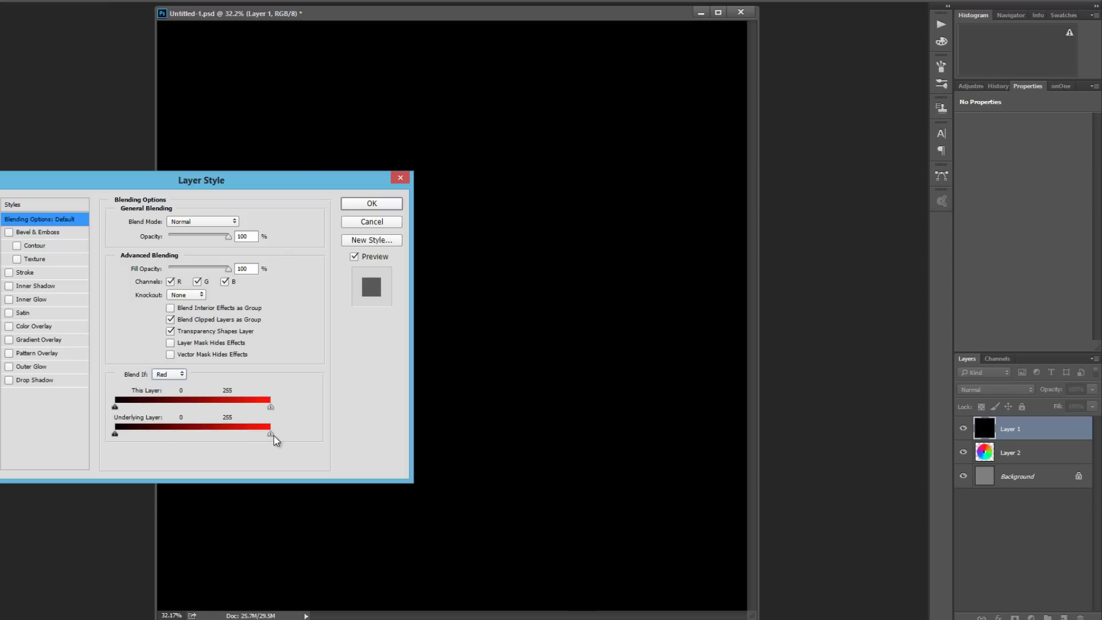
# - Switch Blend If to Green and test the Underlying Layer white and black sliders
pyautogui.click(183, 374)
pyautogui.click(172, 403)
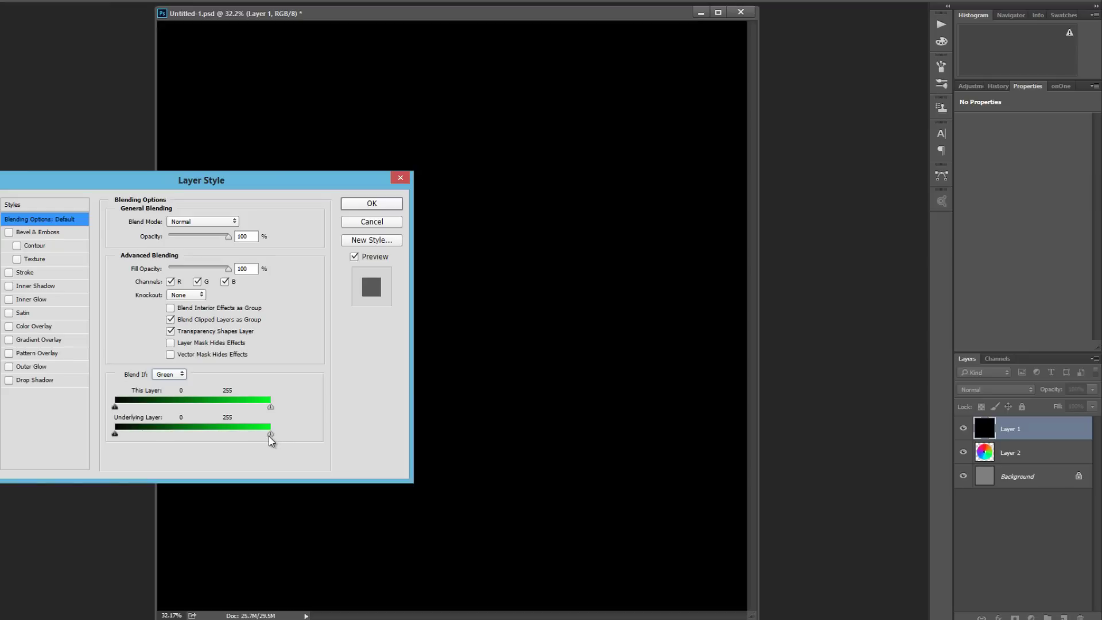
pyautogui.moveTo(271, 435)
pyautogui.mouseDown()
pyautogui.moveTo(255, 440)
pyautogui.moveTo(285, 436)
pyautogui.mouseUp()
pyautogui.moveTo(116, 438)
pyautogui.mouseDown()
pyautogui.moveTo(135, 438)
pyautogui.moveTo(105, 442)
pyautogui.mouseUp()
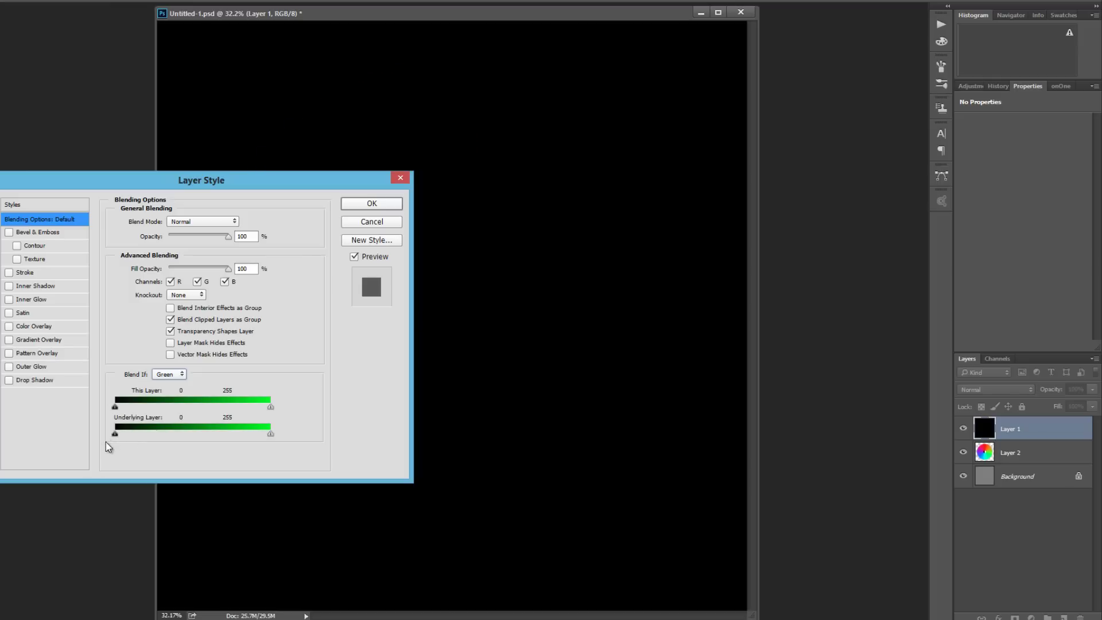
# - Switch Blend If to Blue and test the Underlying Layer white and black sliders
pyautogui.click(174, 373)
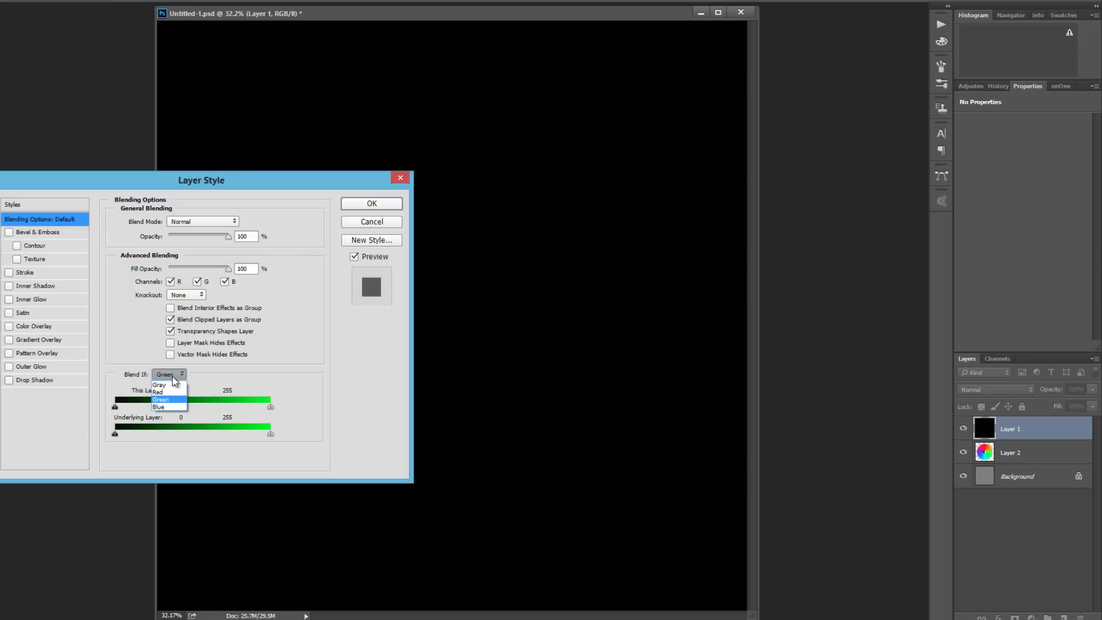
pyautogui.click(167, 407)
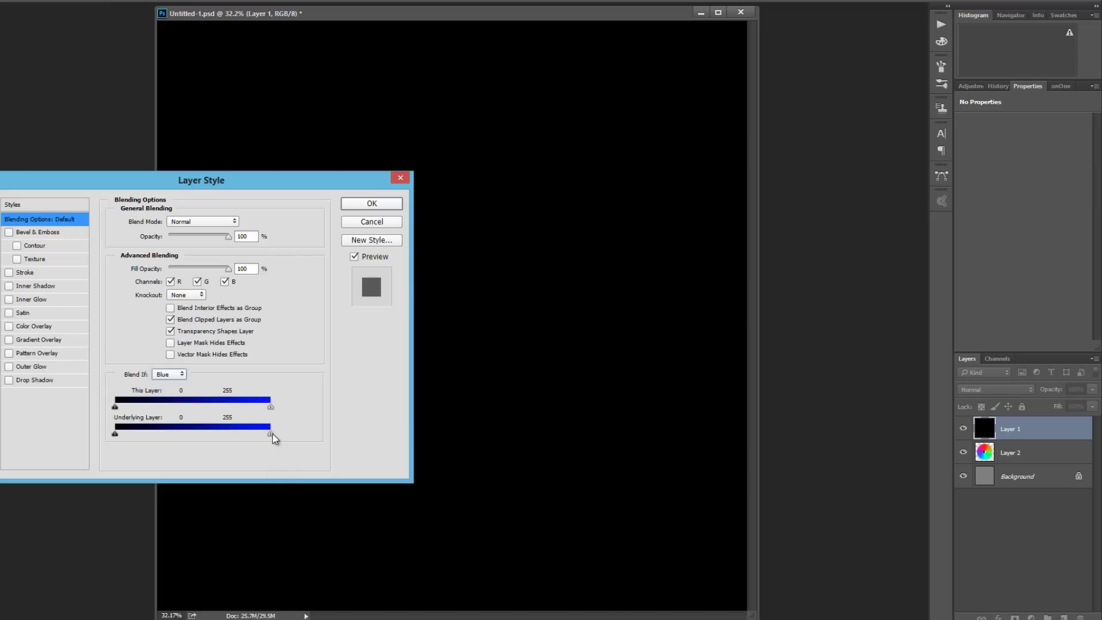
pyautogui.moveTo(270, 435)
pyautogui.mouseDown()
pyautogui.moveTo(257, 435)
pyautogui.moveTo(278, 435)
pyautogui.mouseUp()
pyautogui.moveTo(115, 434)
pyautogui.mouseDown()
pyautogui.moveTo(146, 437)
pyautogui.moveTo(106, 435)
pyautogui.mouseUp()
pyautogui.moveTo(271, 435)
pyautogui.mouseDown()
pyautogui.moveTo(246, 436)
pyautogui.moveTo(288, 429)
pyautogui.mouseUp()
# - Cancel Layer Style and delete the Gradient Map 1 and Curves 1 layers from the photo
pyautogui.click(372, 222)
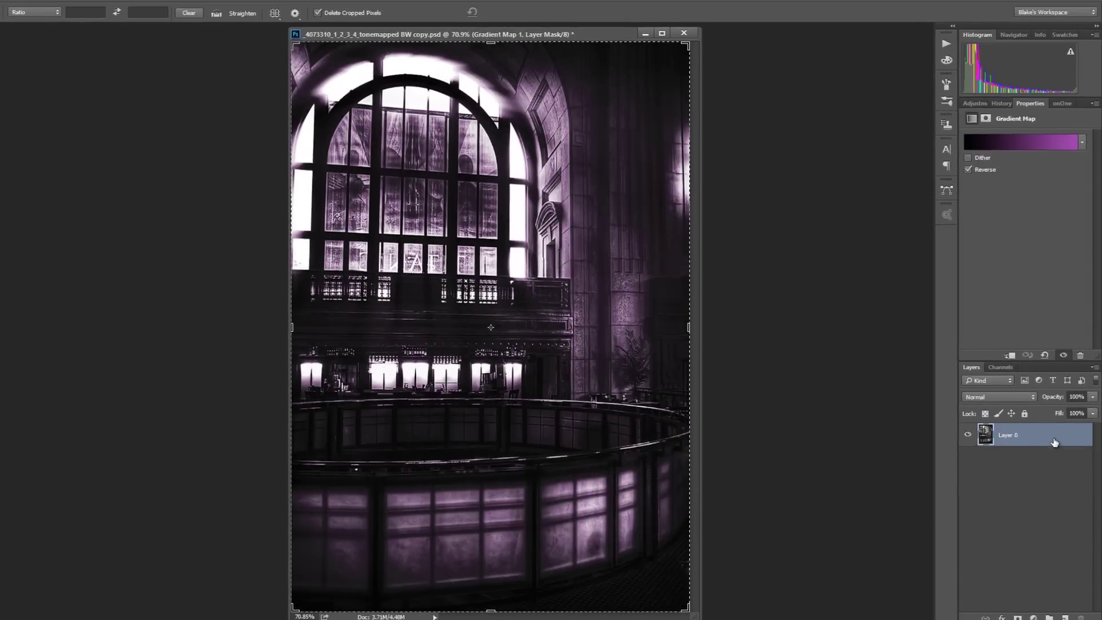
pyautogui.press('Delete')
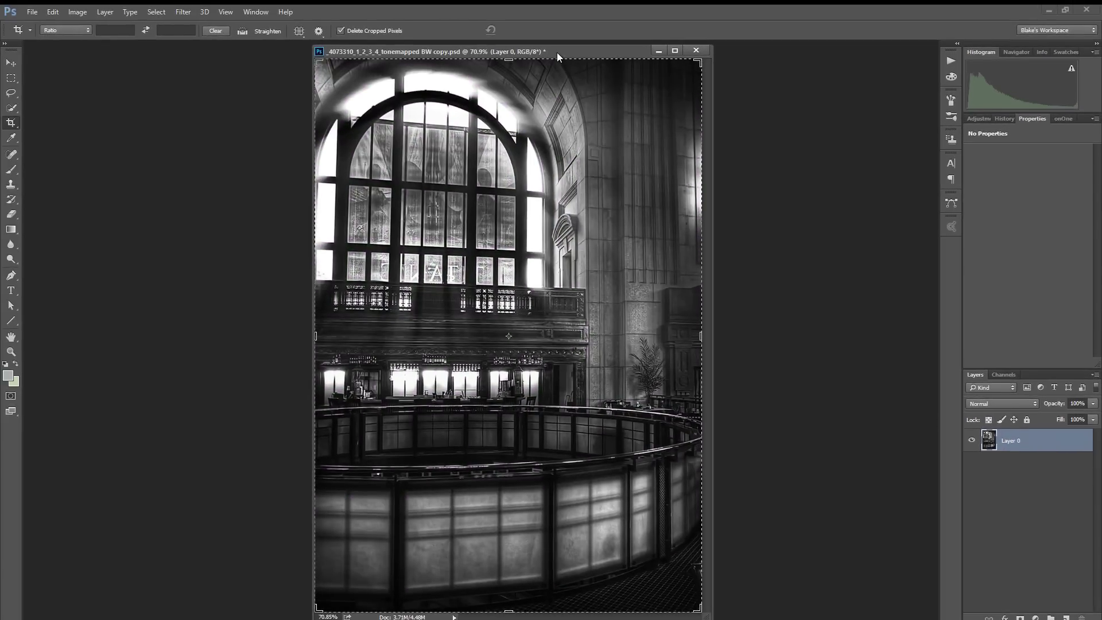
pyautogui.moveTo(556, 51); pyautogui.dragTo(549, 50)
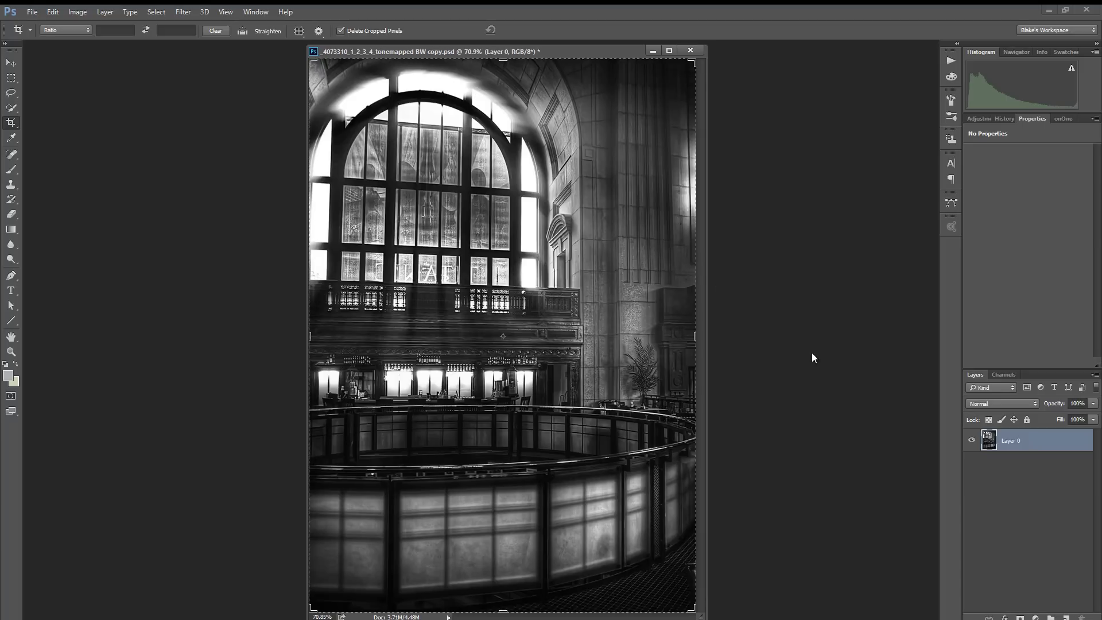
# - Add a Gradient Map adjustment layer using the Red, Green gradient preset
pyautogui.click(1037, 618)
pyautogui.click(1028, 593)
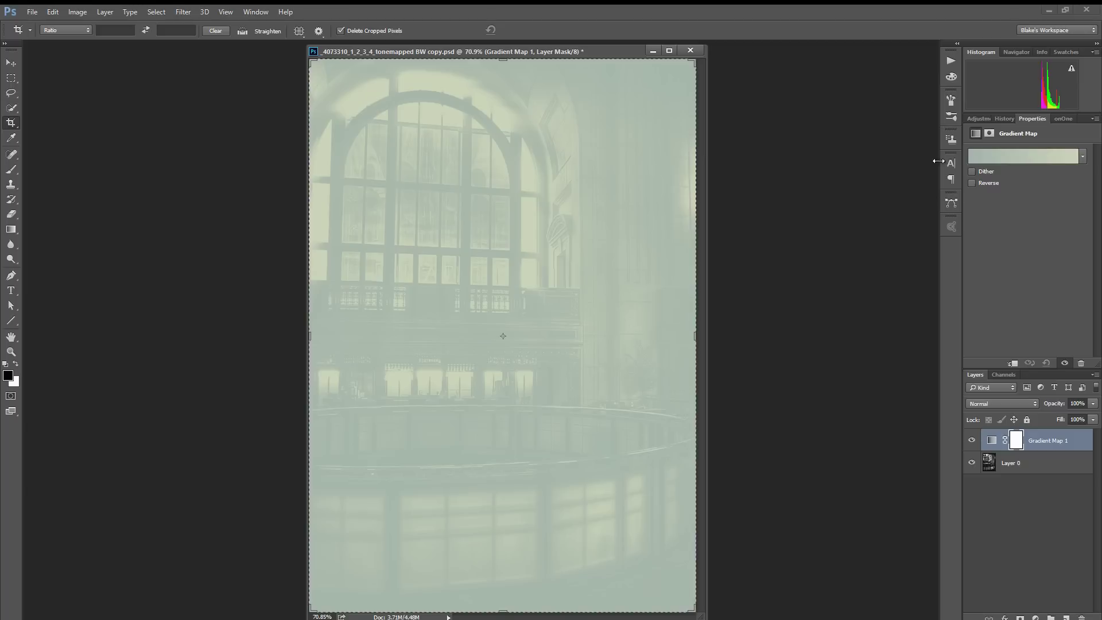
pyautogui.click(1007, 158)
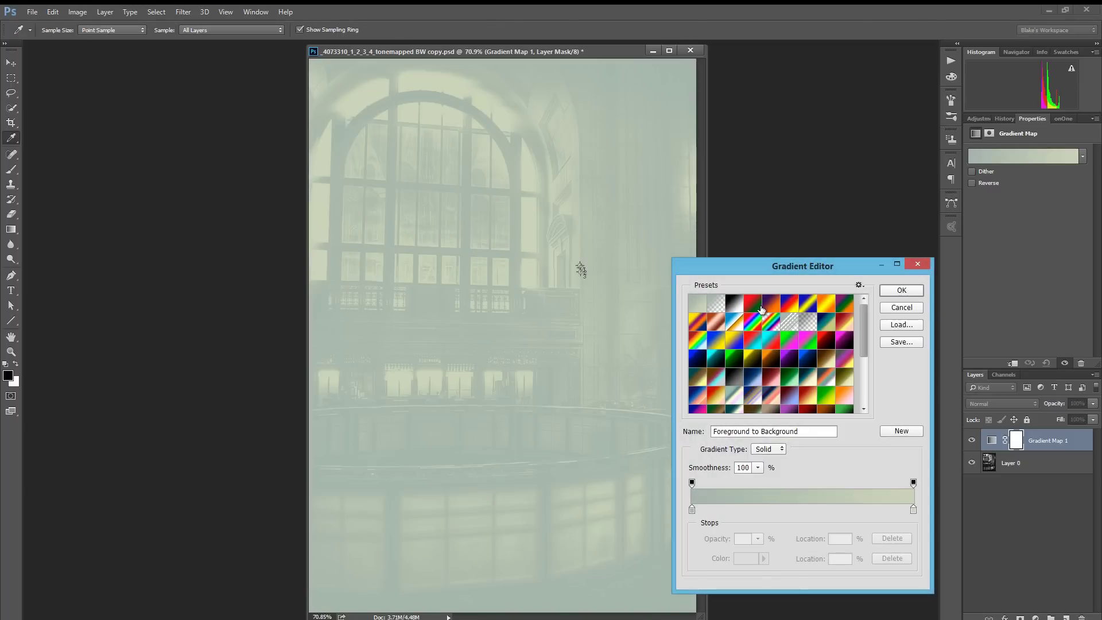
pyautogui.click(759, 307)
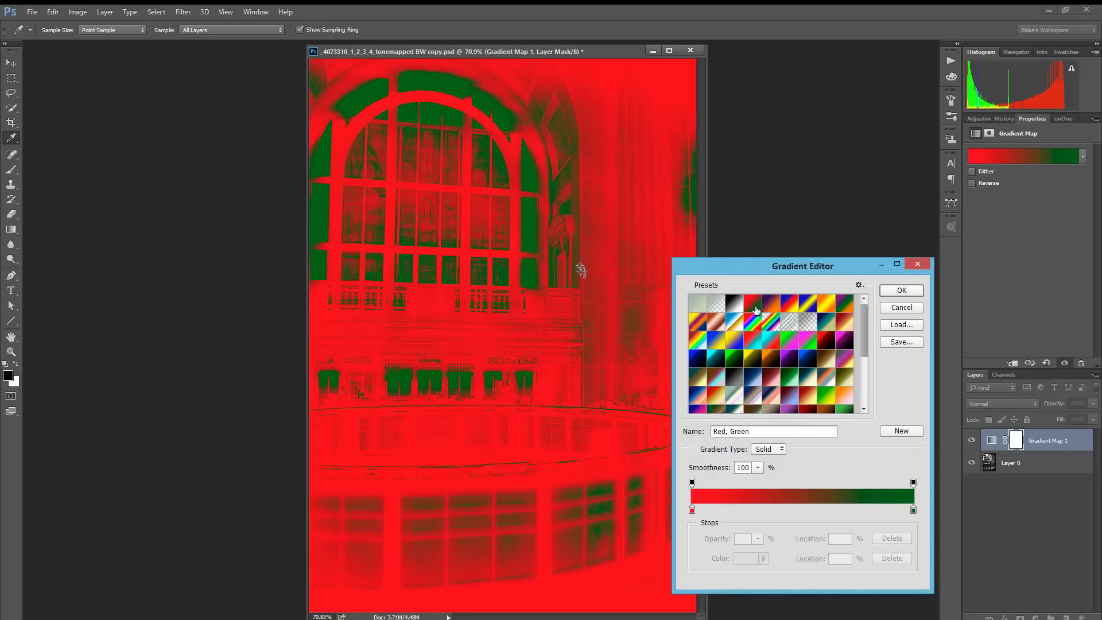
pyautogui.click(900, 288)
pyautogui.press('c')
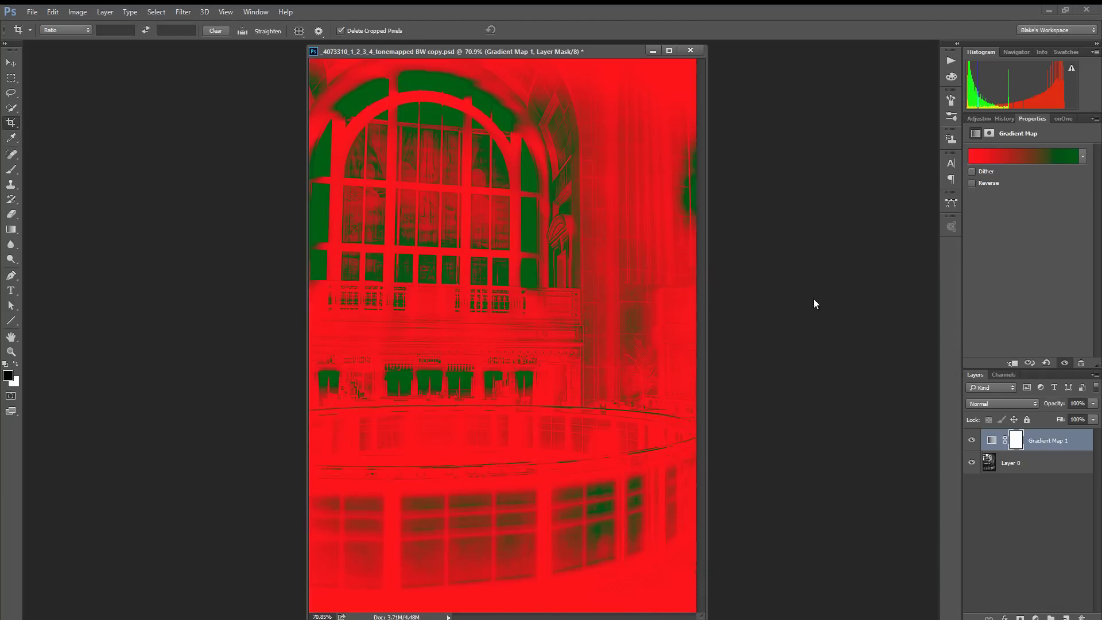
# - Reverse the gradient so shadows turn green and highlights red
pyautogui.click(1003, 161)
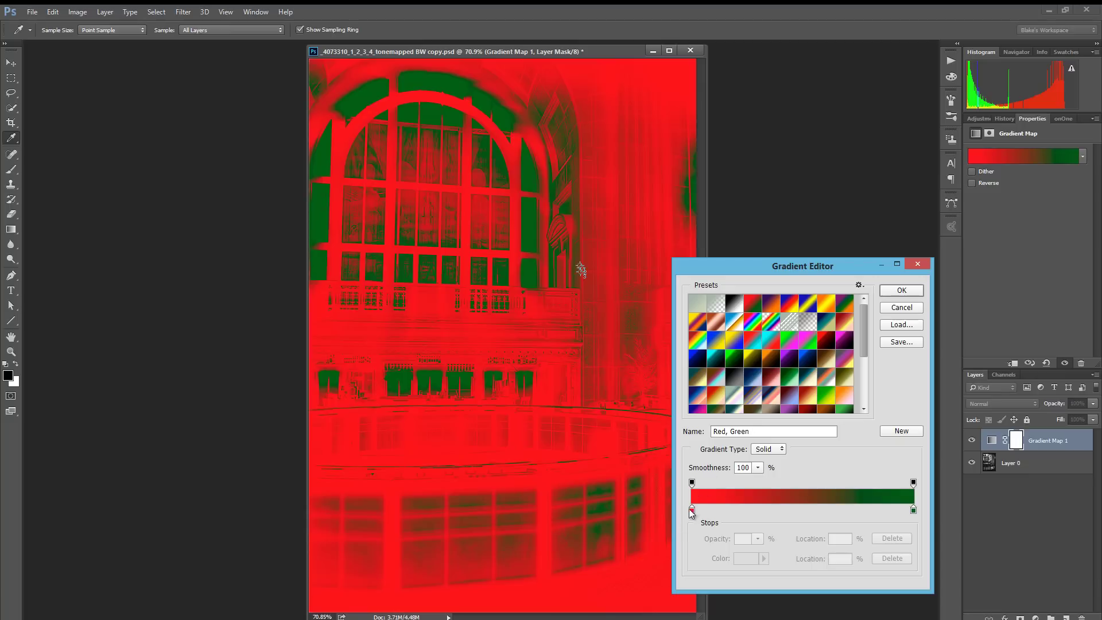
pyautogui.click(899, 291)
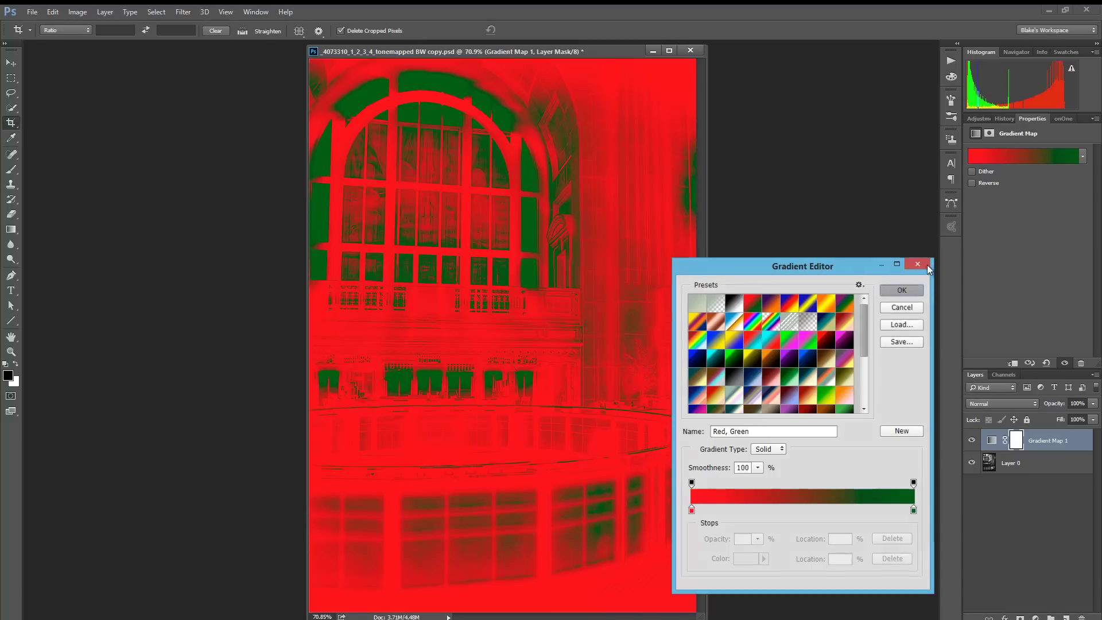
pyautogui.click(985, 183)
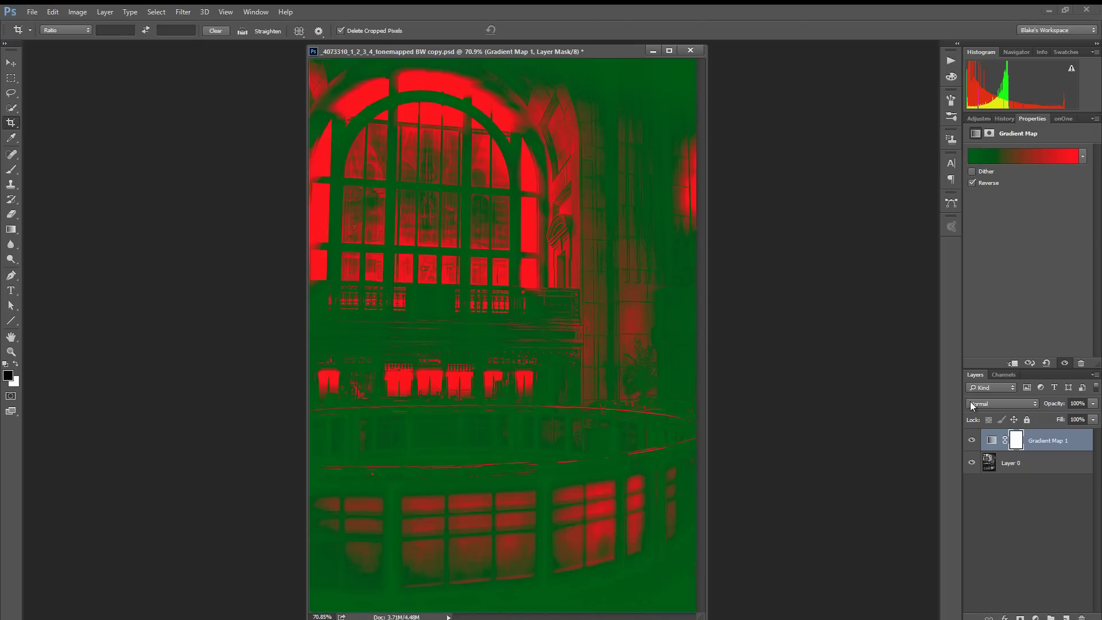
# - Open Gradient Map 1's blending options, test the Underlying Layer slider, and accept
pyautogui.doubleClick(1079, 447)
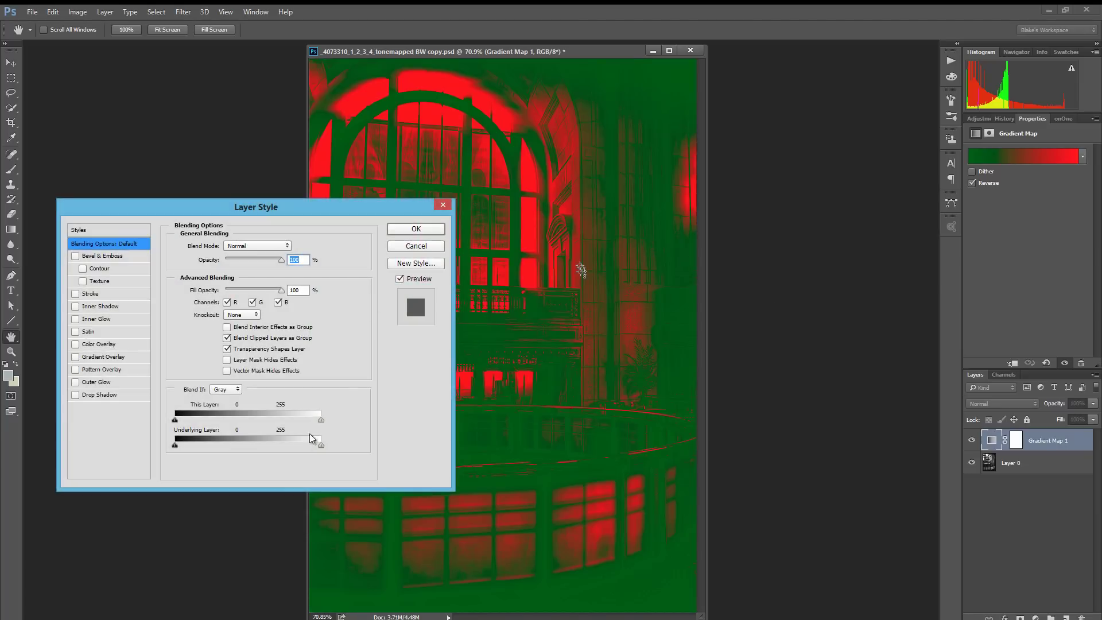
pyautogui.moveTo(320, 445); pyautogui.dragTo(321, 446)
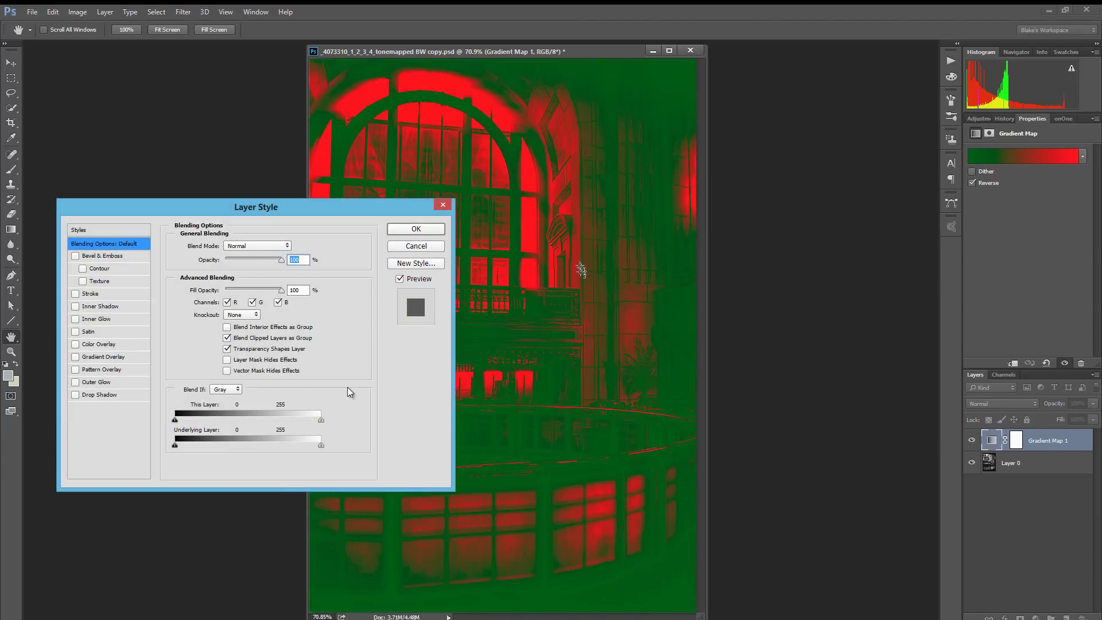
pyautogui.click(415, 229)
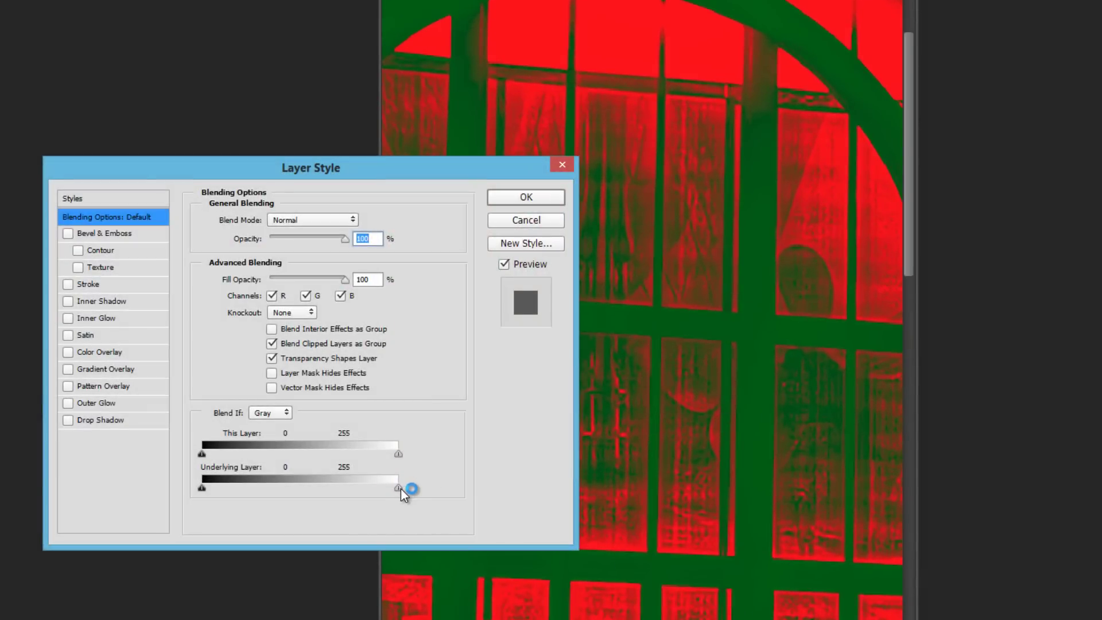
# - Alt-split the Underlying Layer white slider to 127/255 to fade the map from highlights
pyautogui.moveTo(400, 488); pyautogui.dragTo(399, 490)
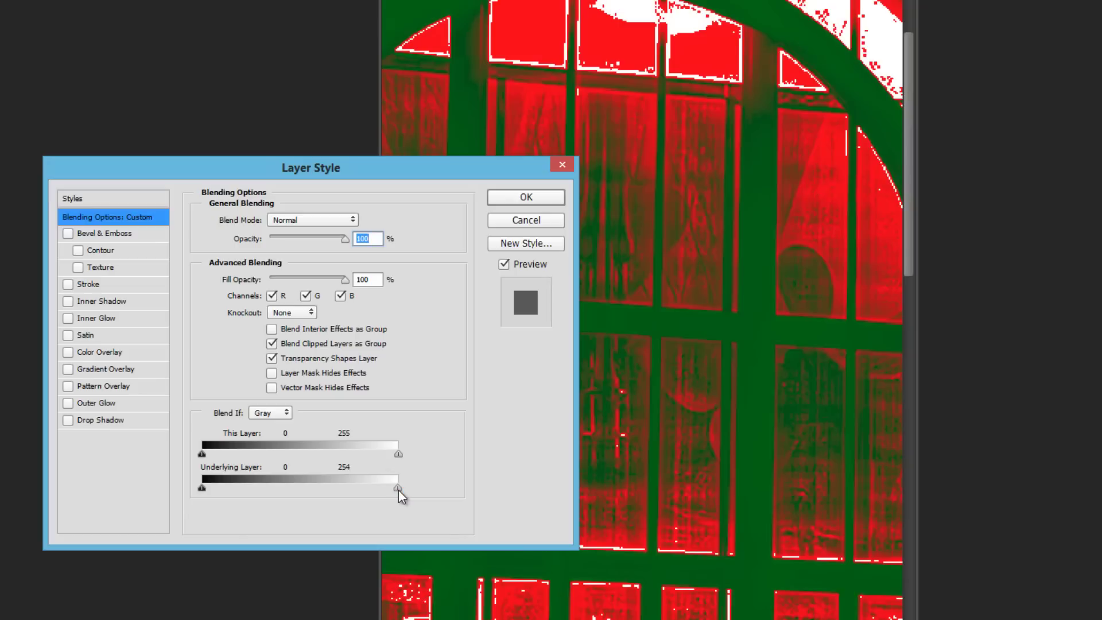
pyautogui.moveTo(397, 491); pyautogui.dragTo(370, 499)
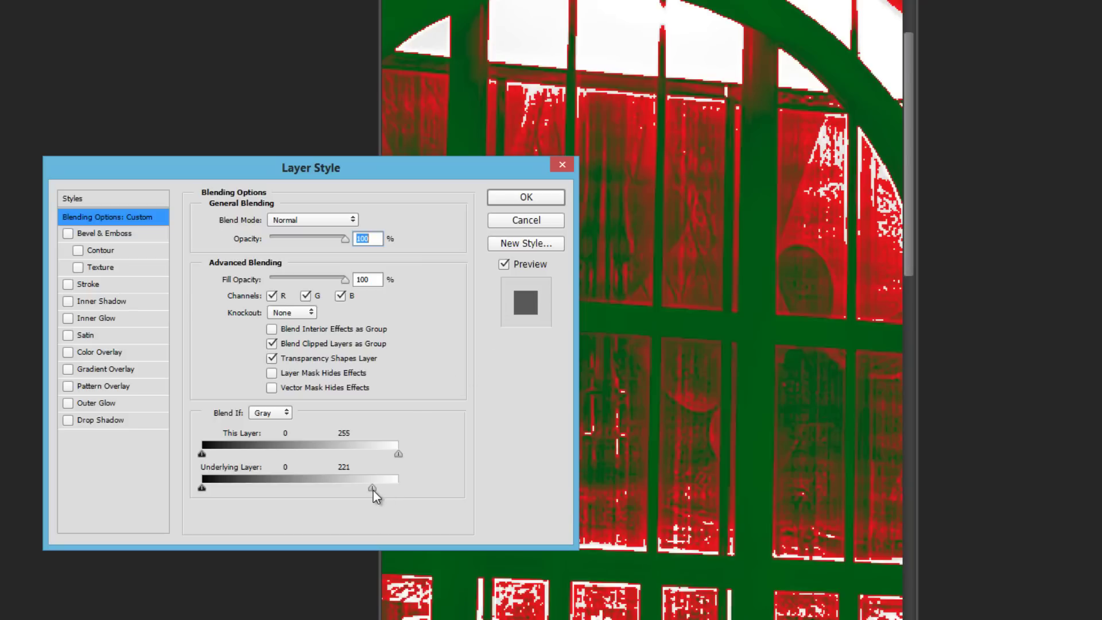
pyautogui.moveTo(373, 491); pyautogui.dragTo(336, 488)
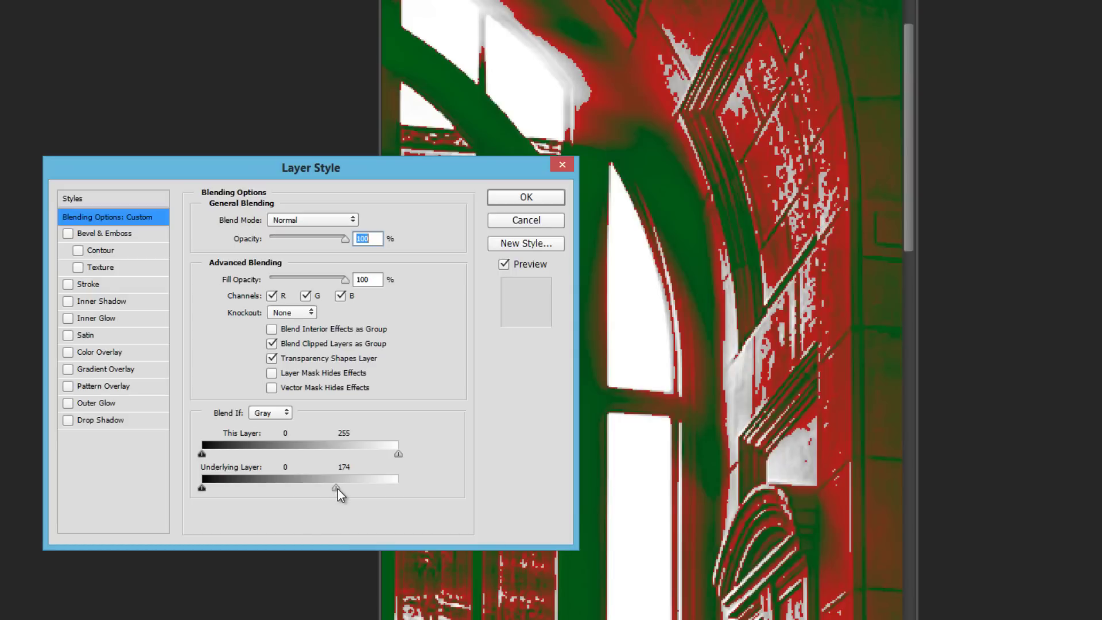
pyautogui.press('alt')
pyautogui.moveTo(339, 488); pyautogui.dragTo(408, 492)
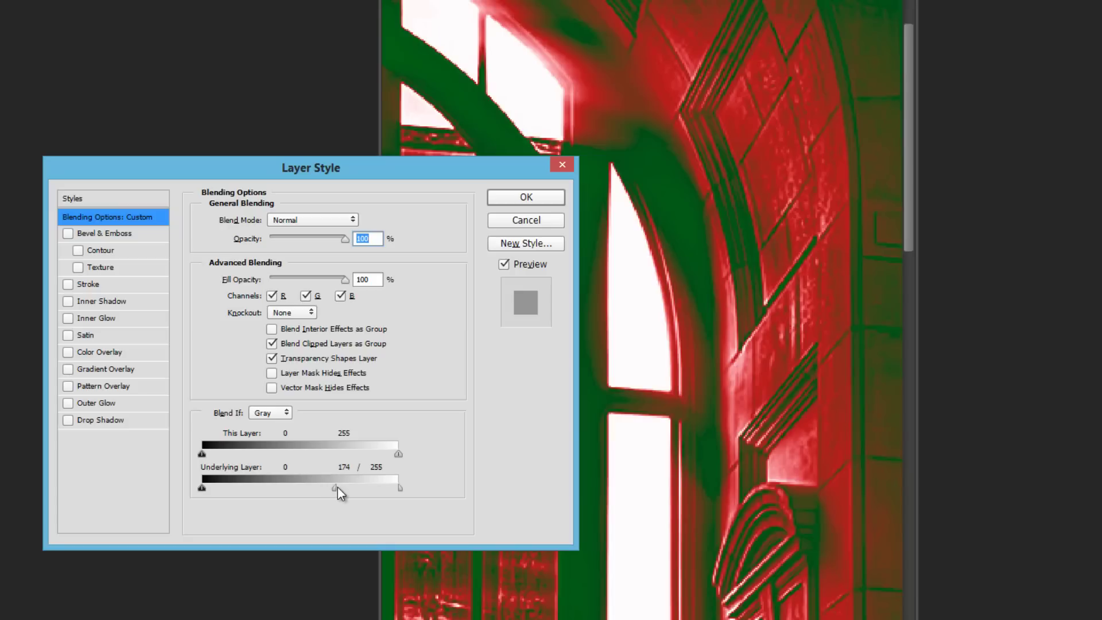
pyautogui.press('alt')
pyautogui.moveTo(331, 489); pyautogui.dragTo(300, 492)
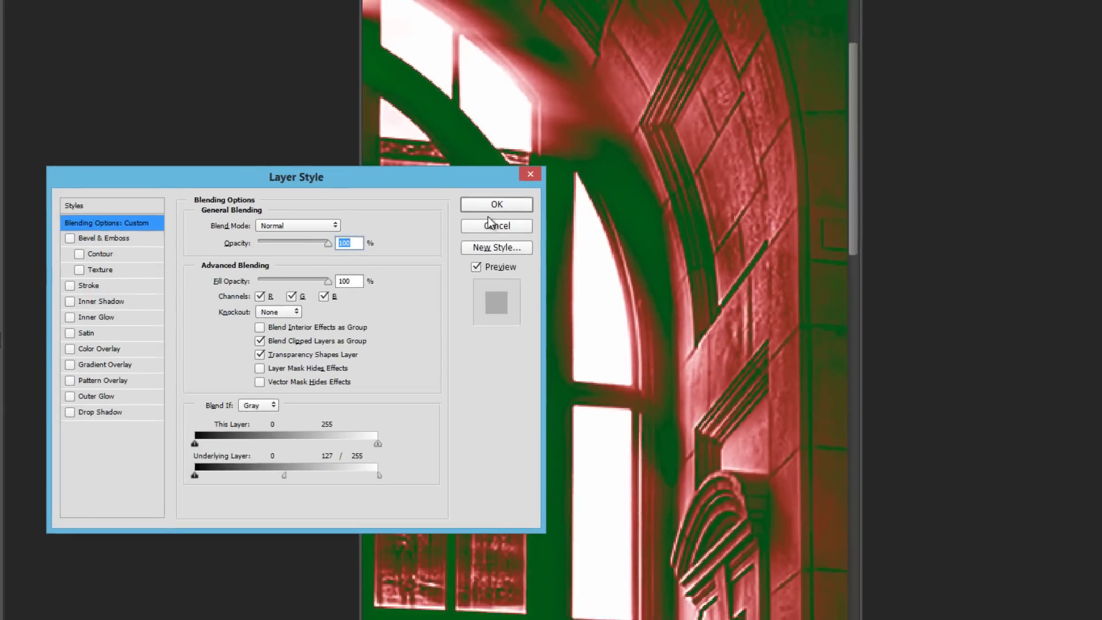
# - Confirm the blending options and fit the whole photo on screen
pyautogui.click(526, 197)
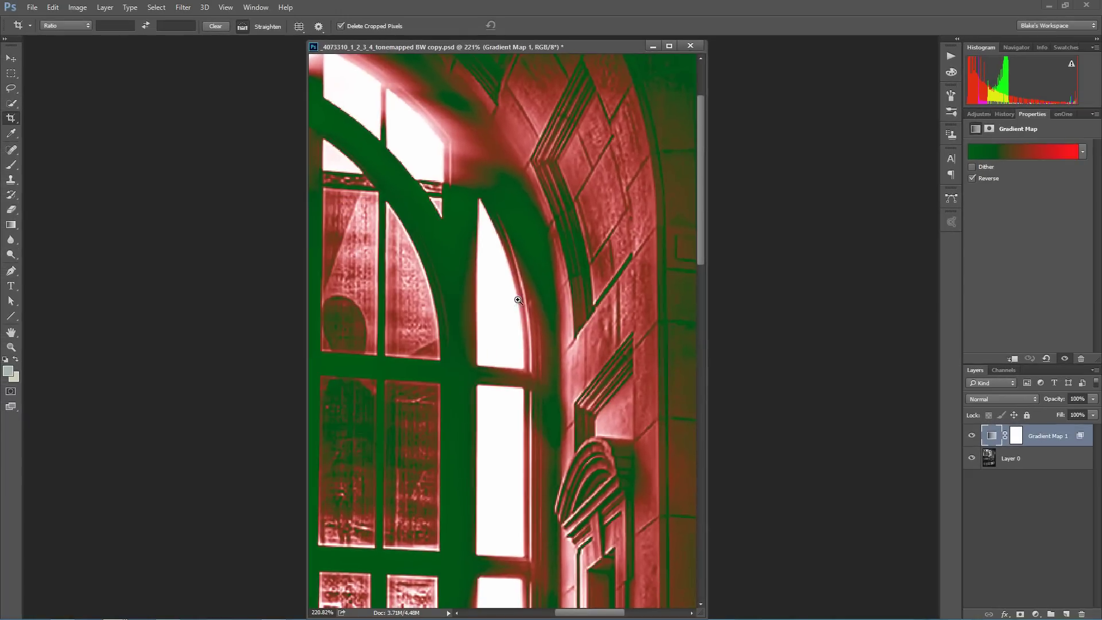
pyautogui.rightClick(518, 300)
pyautogui.click(536, 305)
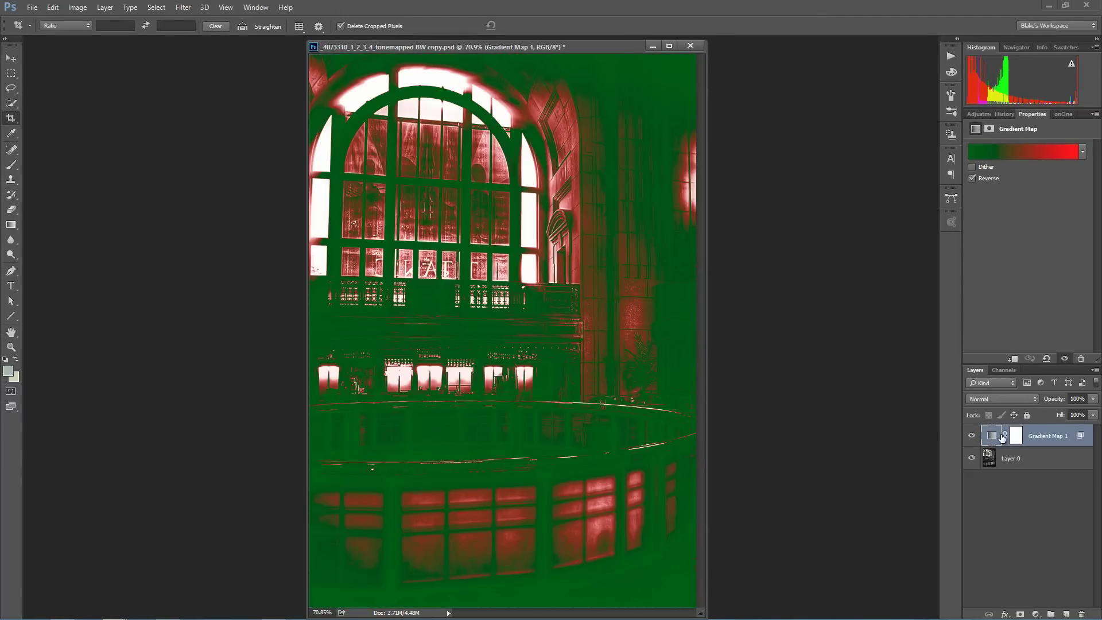
# - Alt-split Gradient Map 1's Underlying Layer black slider to 0/79 to spare the shadows
pyautogui.doubleClick(1046, 434)
pyautogui.doubleClick(1050, 441)
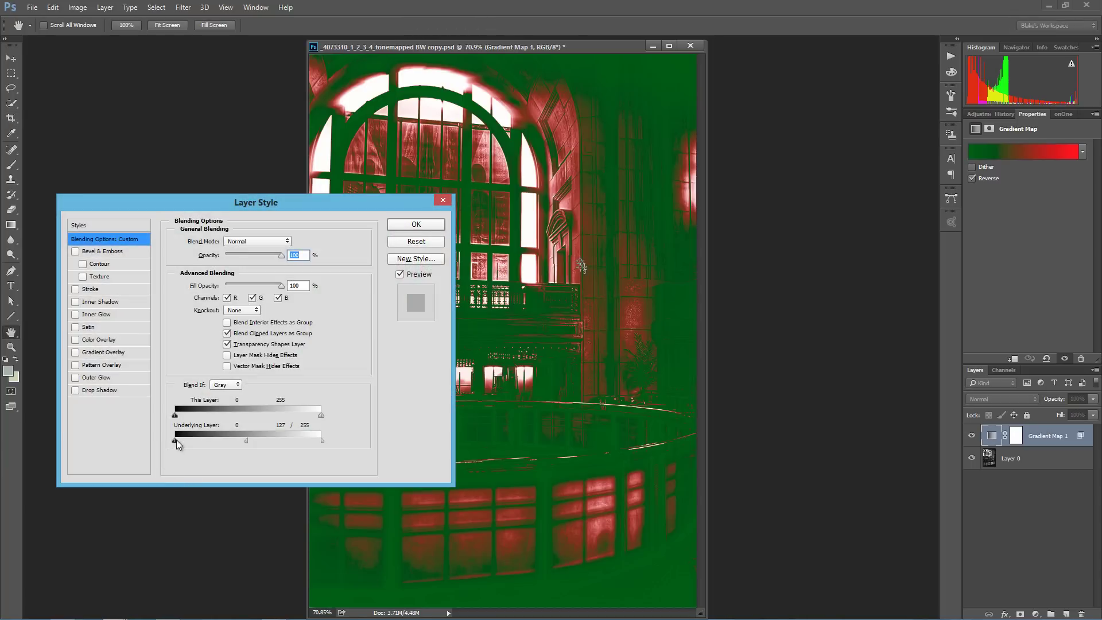
pyautogui.moveTo(177, 439); pyautogui.dragTo(199, 440)
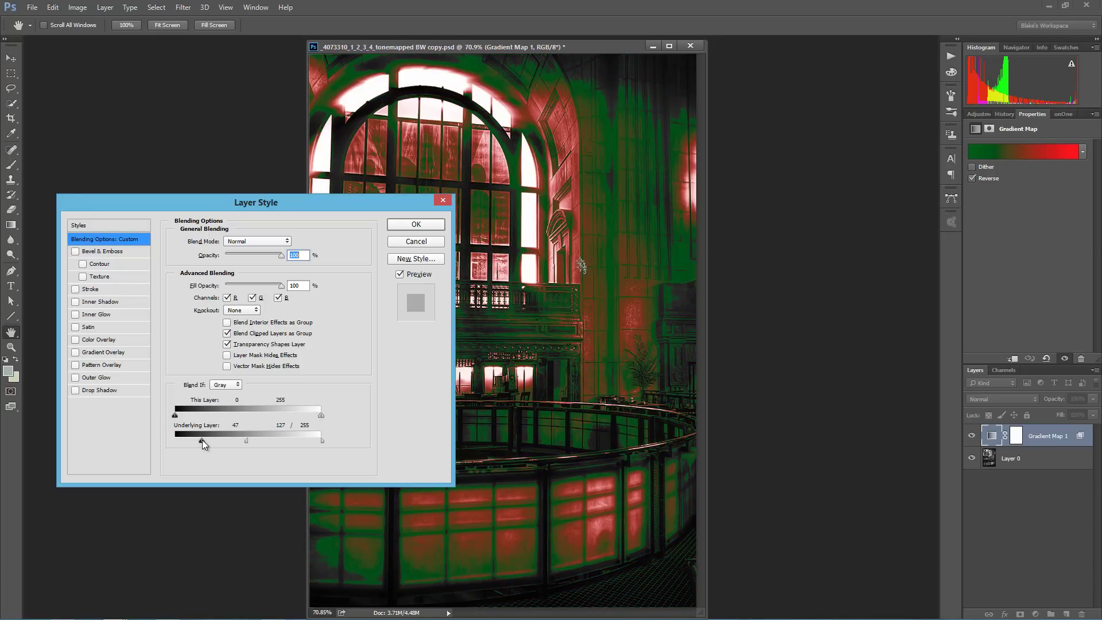
pyautogui.press('alt')
pyautogui.moveTo(195, 440); pyautogui.dragTo(174, 440)
# - Set Gradient Map 1's blend mode to Soft Light and confirm the layer style
pyautogui.click(289, 243)
pyautogui.click(240, 363)
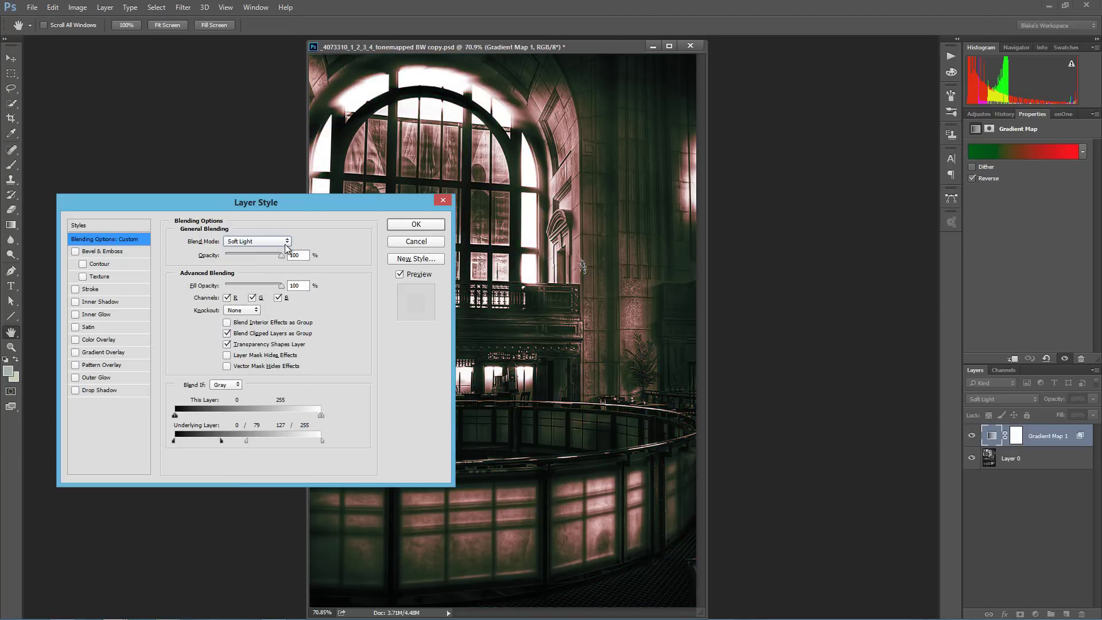
pyautogui.click(286, 242)
pyautogui.click(252, 358)
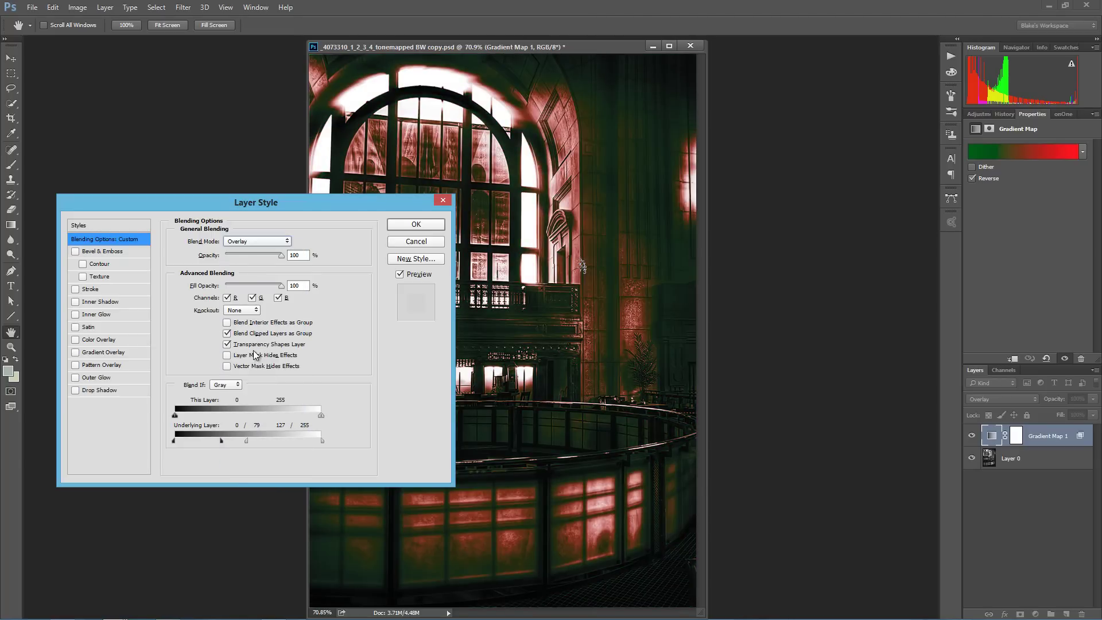
pyautogui.scroll(-1, 261, 241)
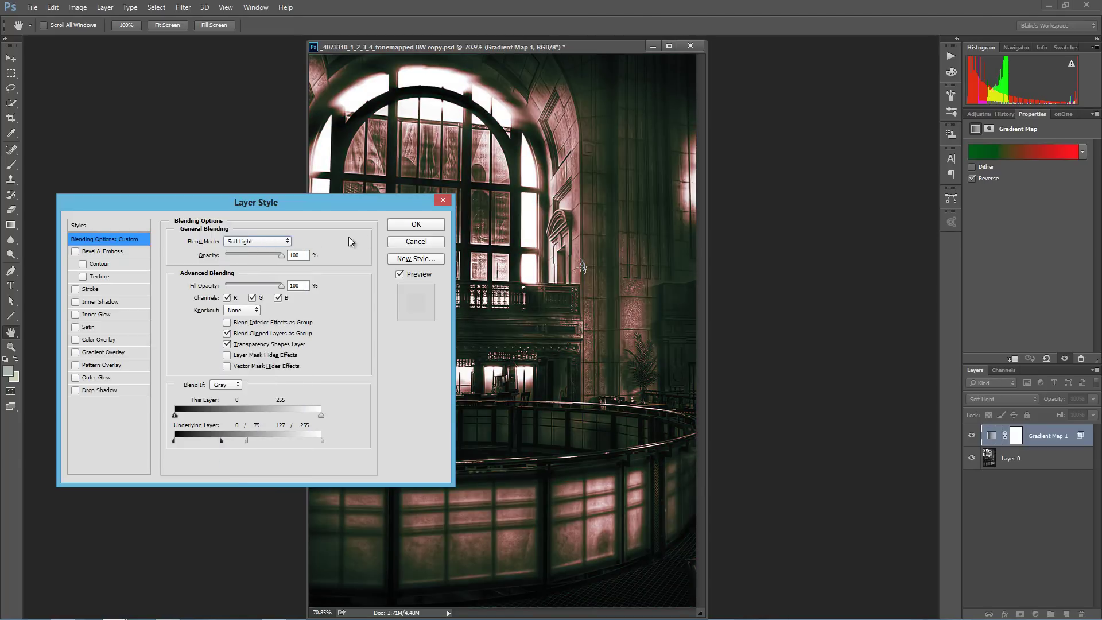
pyautogui.click(406, 225)
pyautogui.press('c')
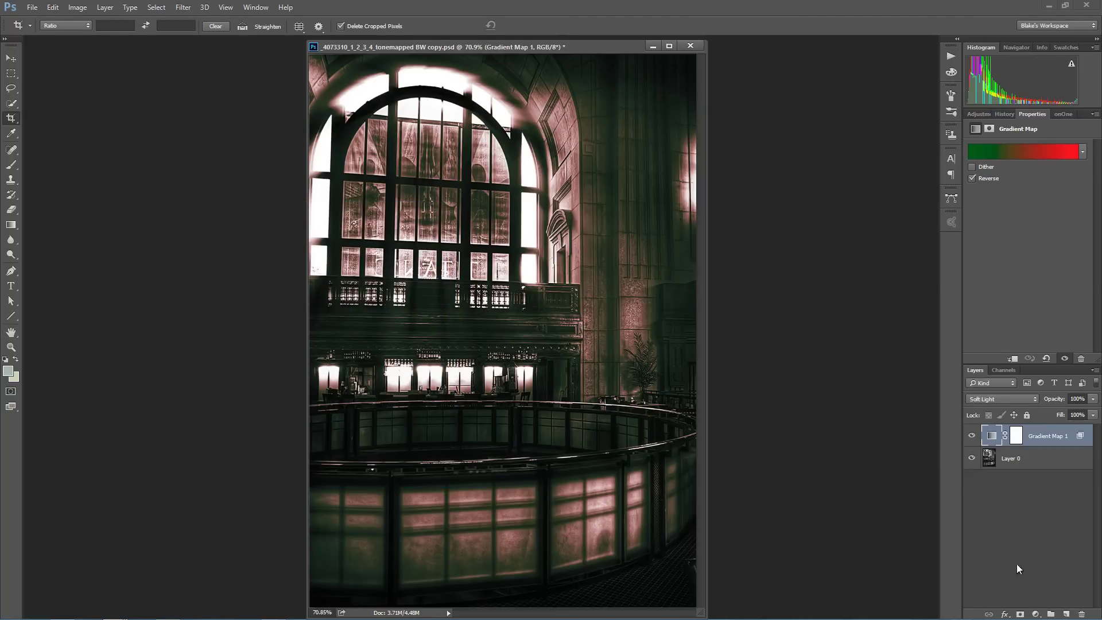
# - Add a Curves layer and raise the RGB midpoint from input 120 to output 163
pyautogui.click(1036, 614)
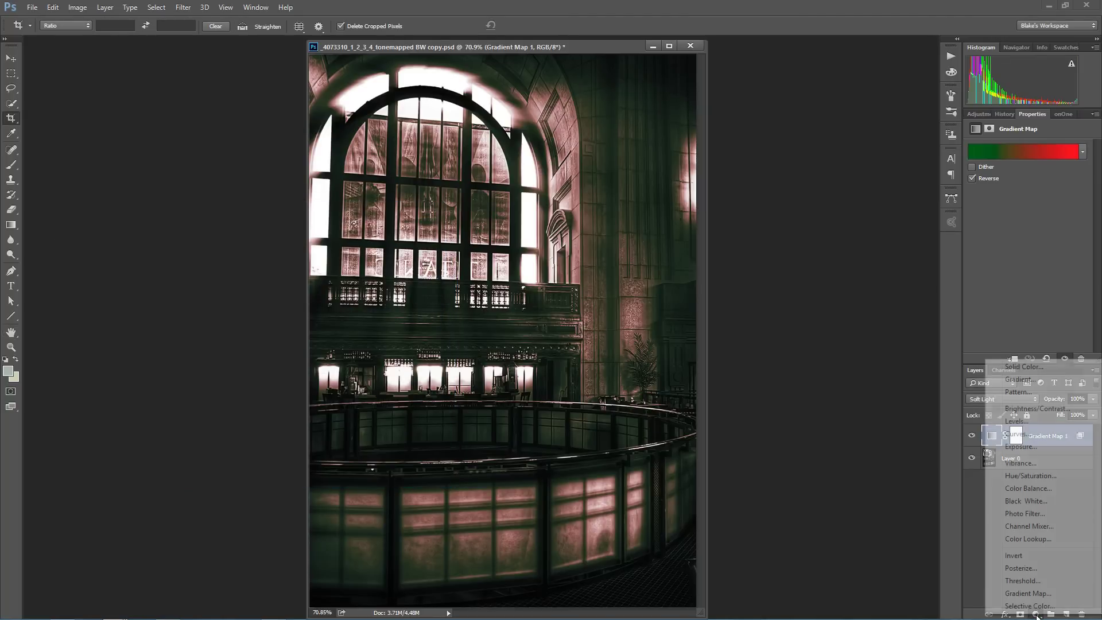
pyautogui.click(1019, 434)
pyautogui.moveTo(1038, 220); pyautogui.dragTo(1035, 207)
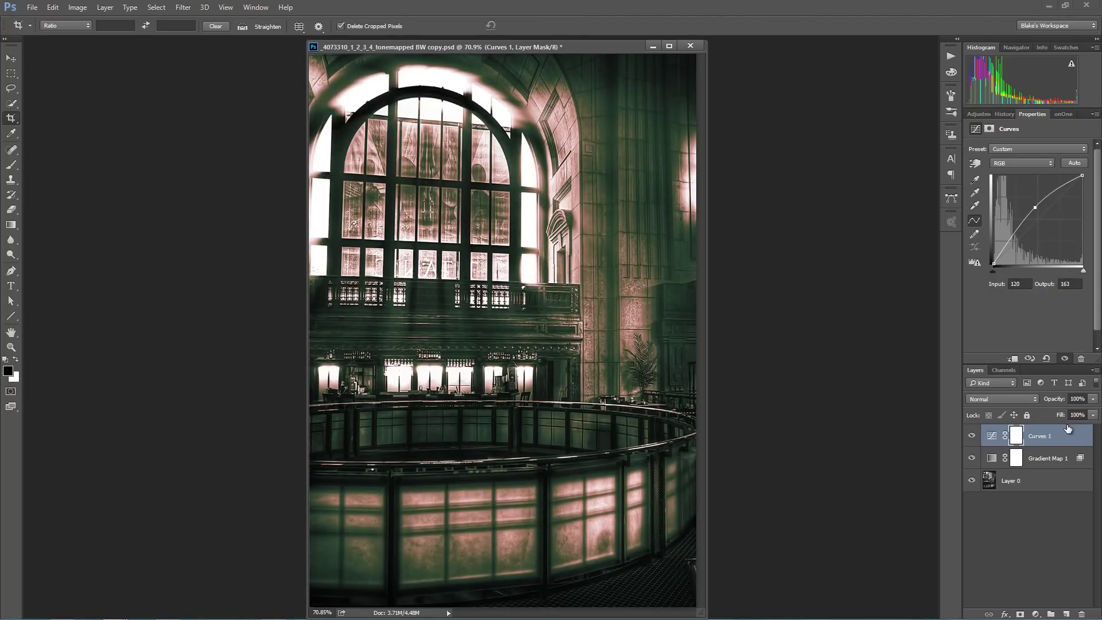
# - Copy Gradient Map 1's layer style and paste it onto Curves 1
pyautogui.rightClick(1059, 455)
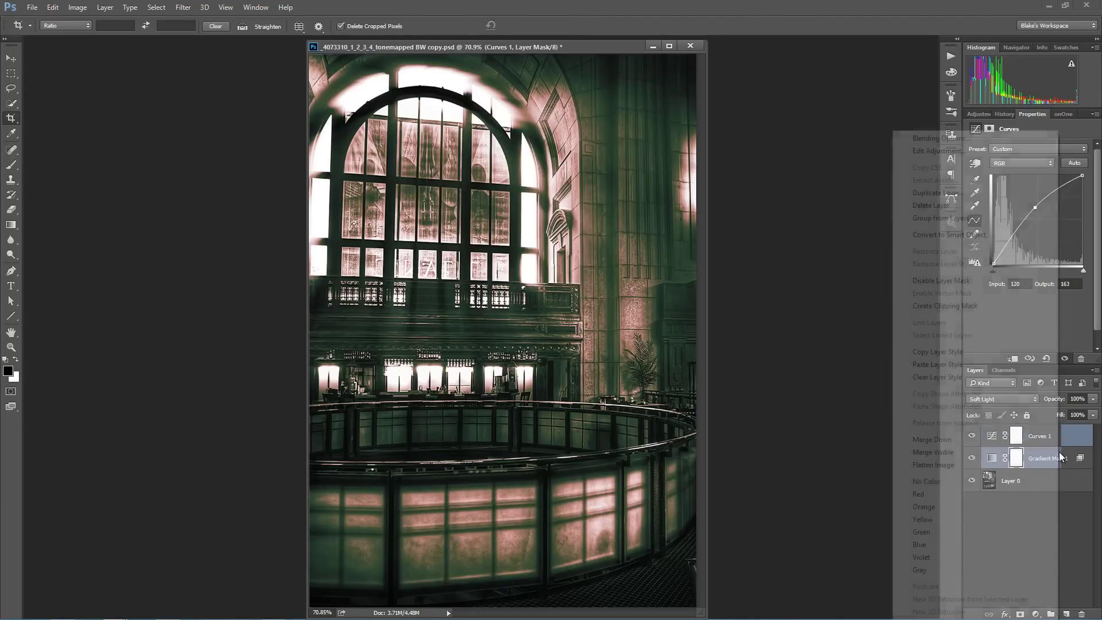
pyautogui.click(928, 353)
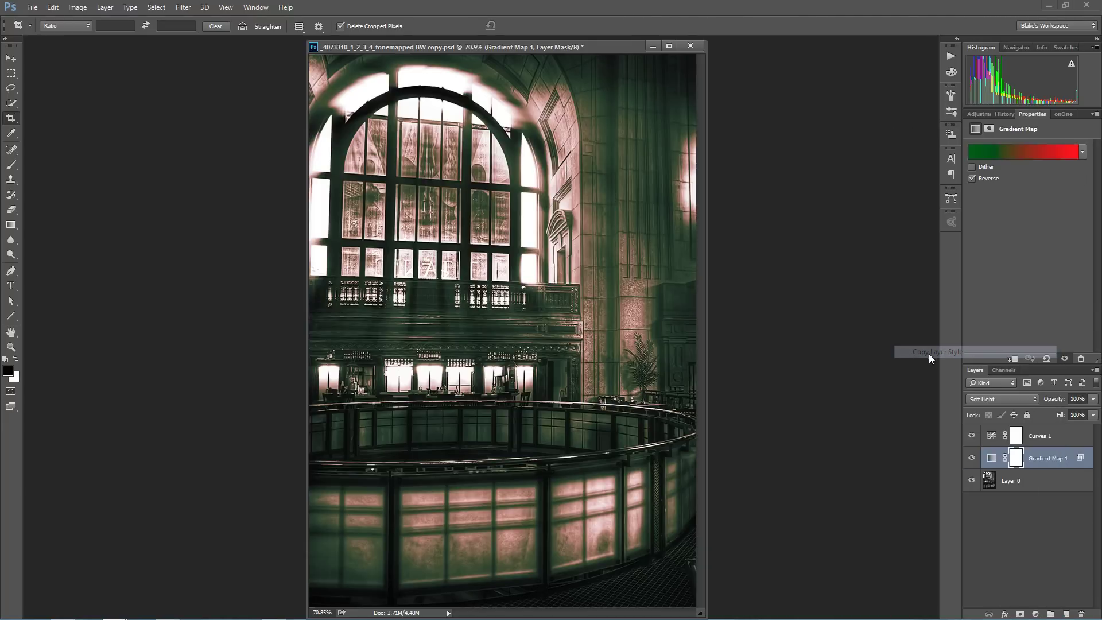
pyautogui.rightClick(1064, 437)
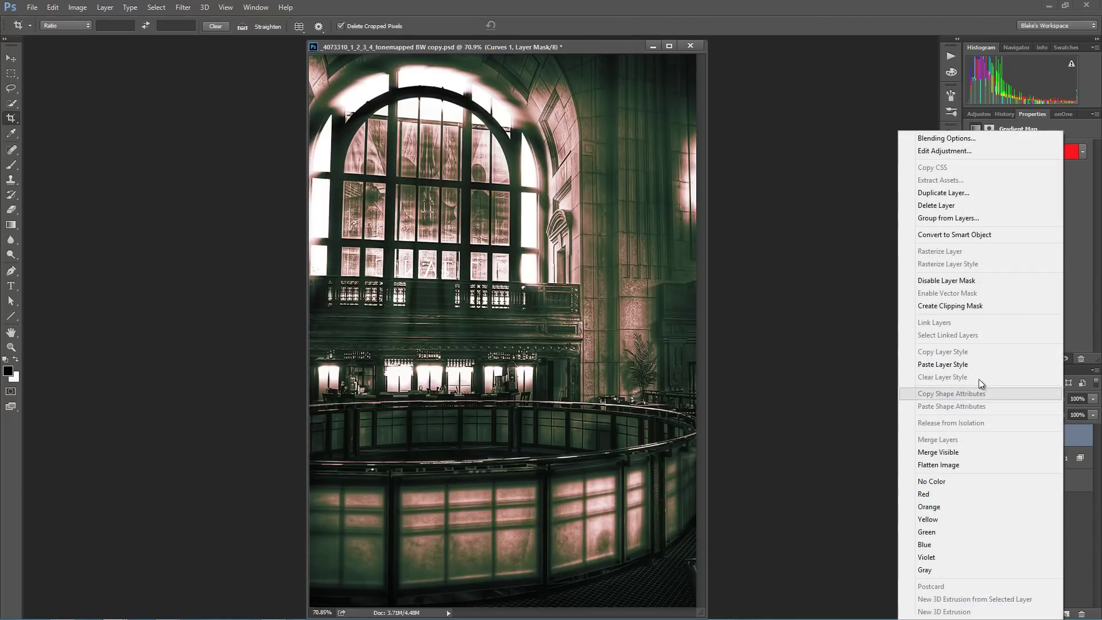
pyautogui.click(963, 364)
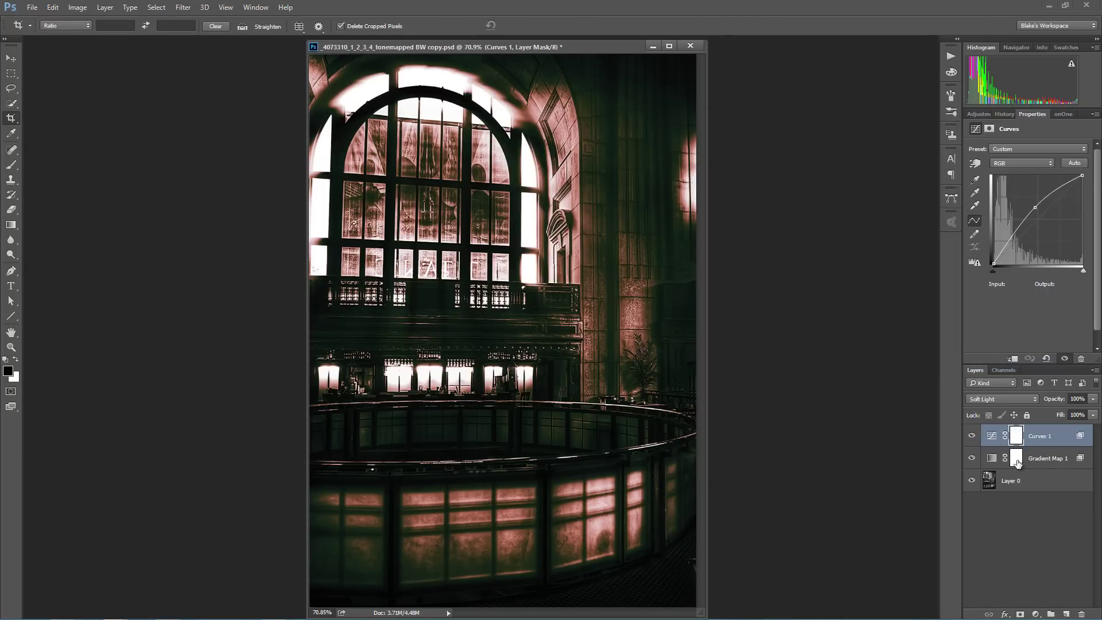
# - Toggle Curves 1 and both adjustment layers off and on to compare against the original
pyautogui.click(973, 436)
pyautogui.click(973, 436)
pyautogui.click(973, 436)
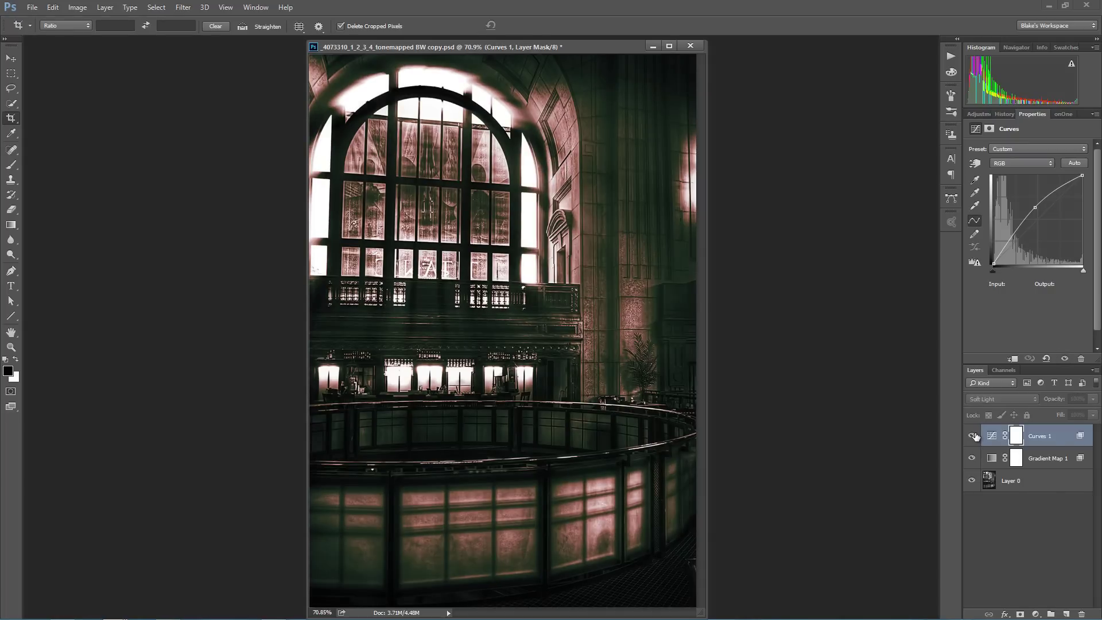
pyautogui.click(973, 436)
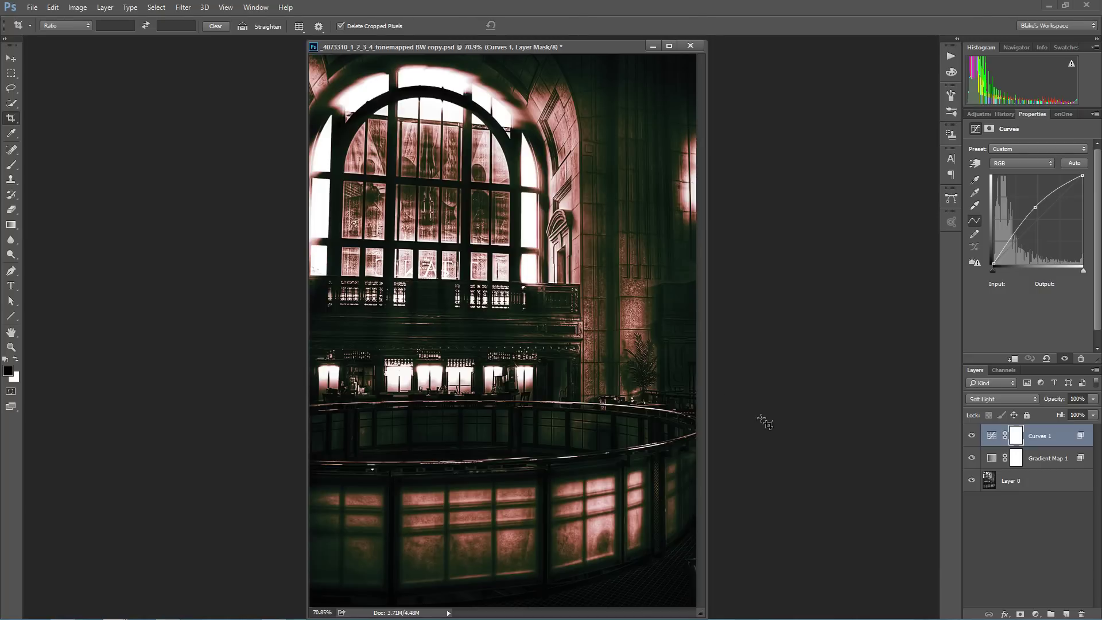
pyautogui.moveTo(972, 458); pyautogui.dragTo(971, 437)
# - Try Normal and Soft Light blending on Curves 1, then settle on Luminosity
pyautogui.click(1004, 401)
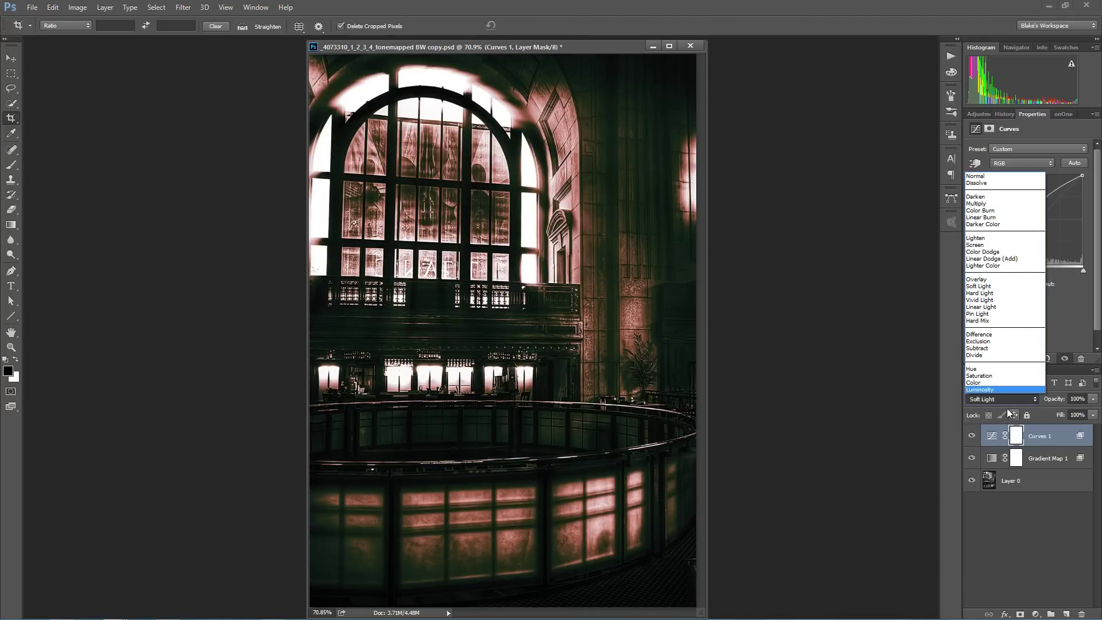
pyautogui.click(996, 175)
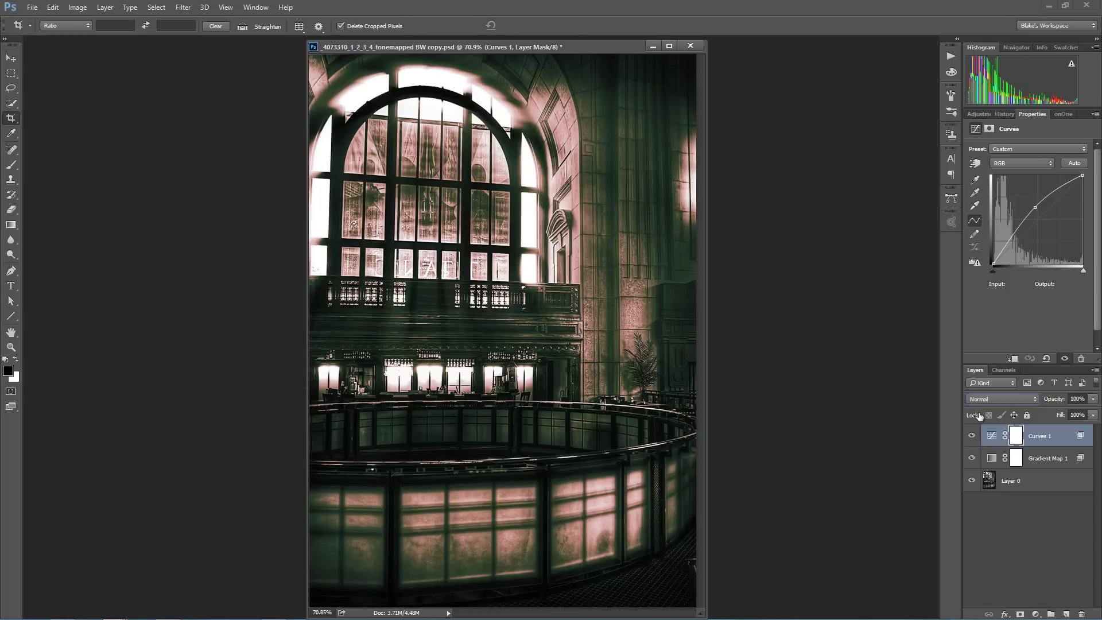
pyautogui.click(982, 398)
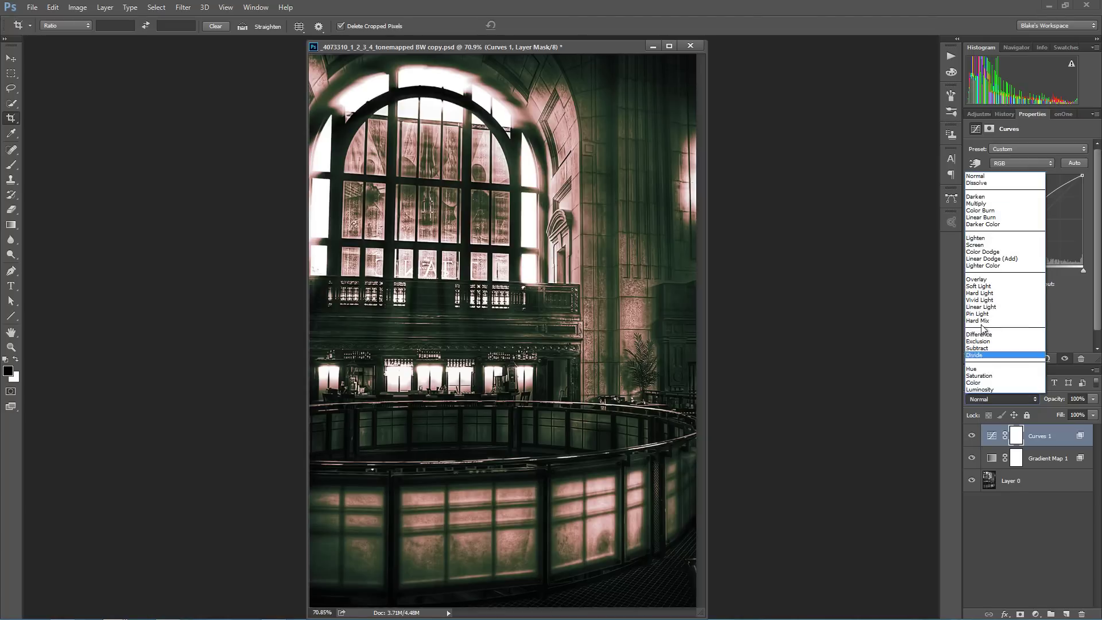
pyautogui.click(980, 288)
pyautogui.click(994, 396)
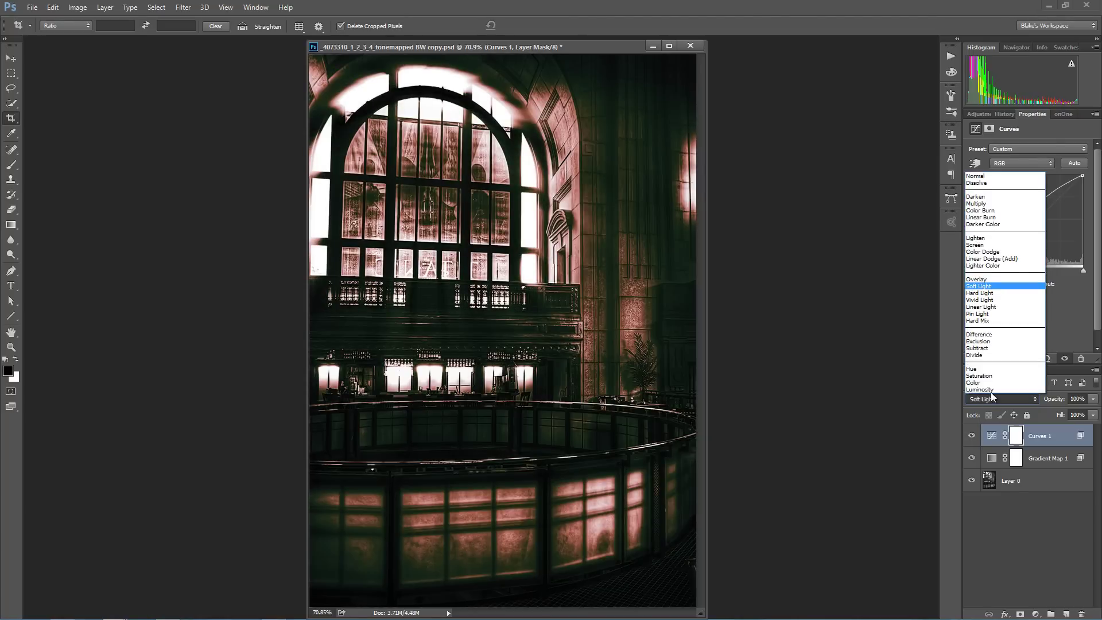
pyautogui.click(991, 392)
# - Toggle Curves 1's visibility repeatedly to compare the Luminosity result with the image without it
pyautogui.click(972, 436)
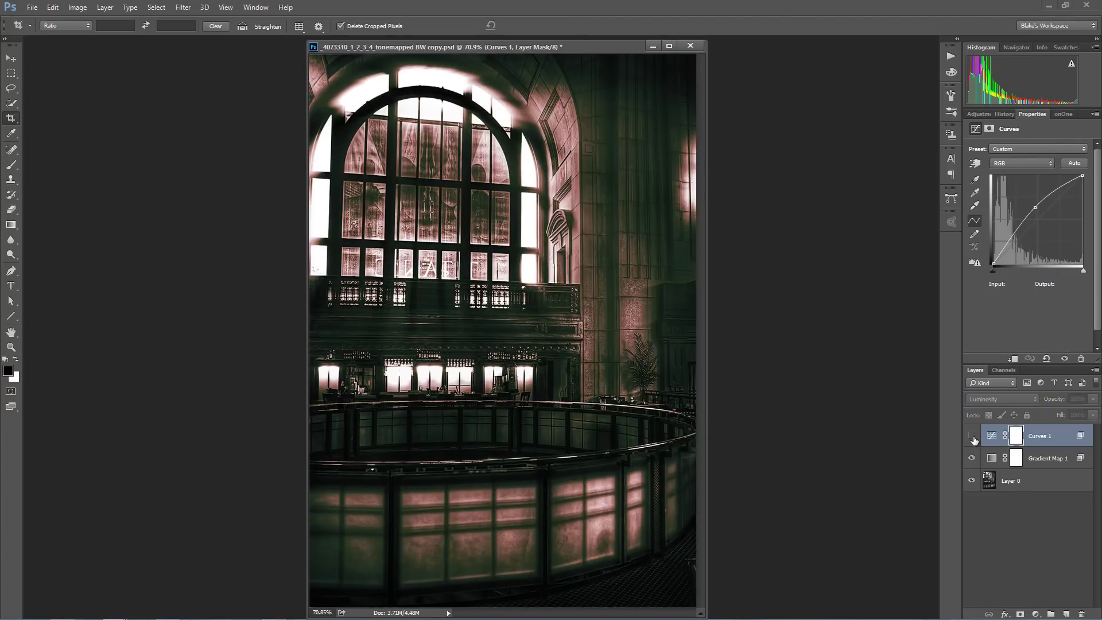
pyautogui.click(972, 437)
pyautogui.click(973, 436)
pyautogui.click(973, 437)
pyautogui.click(971, 438)
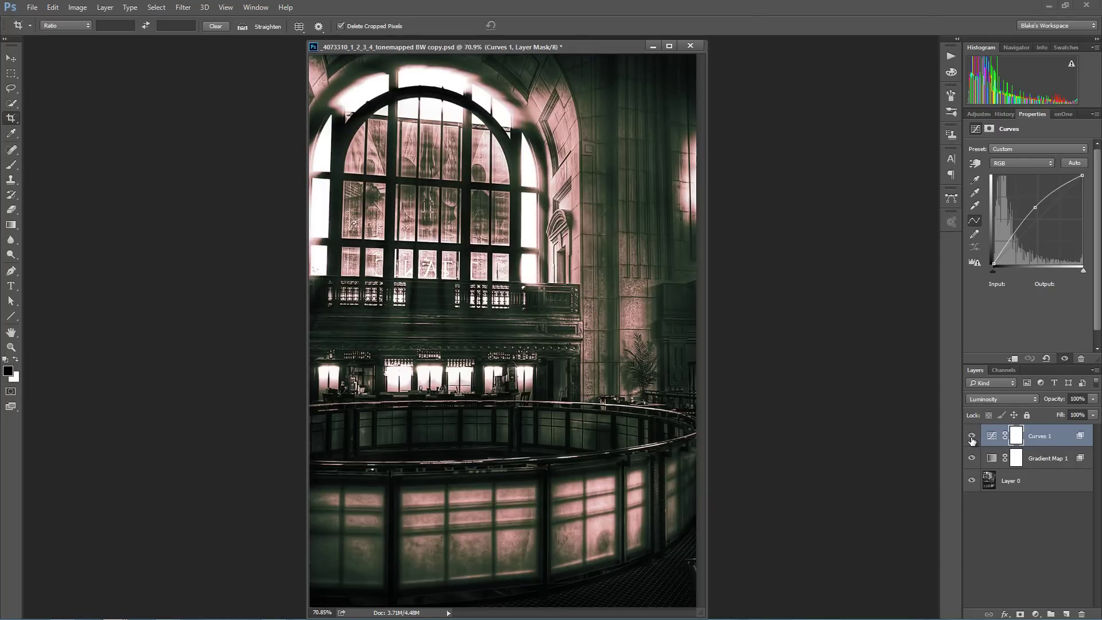
pyautogui.click(972, 439)
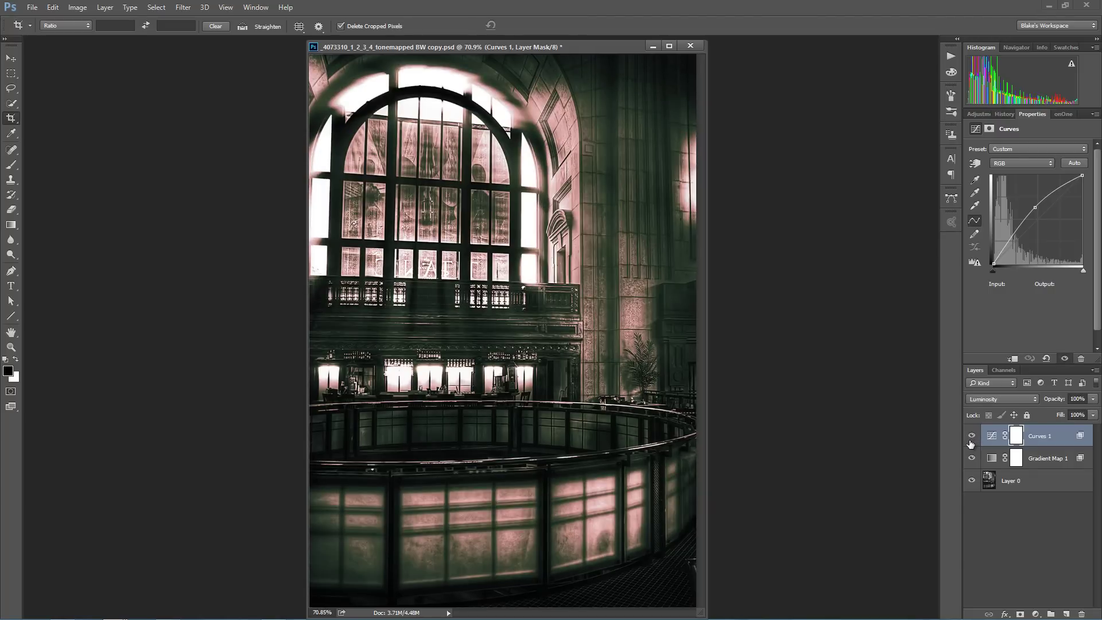